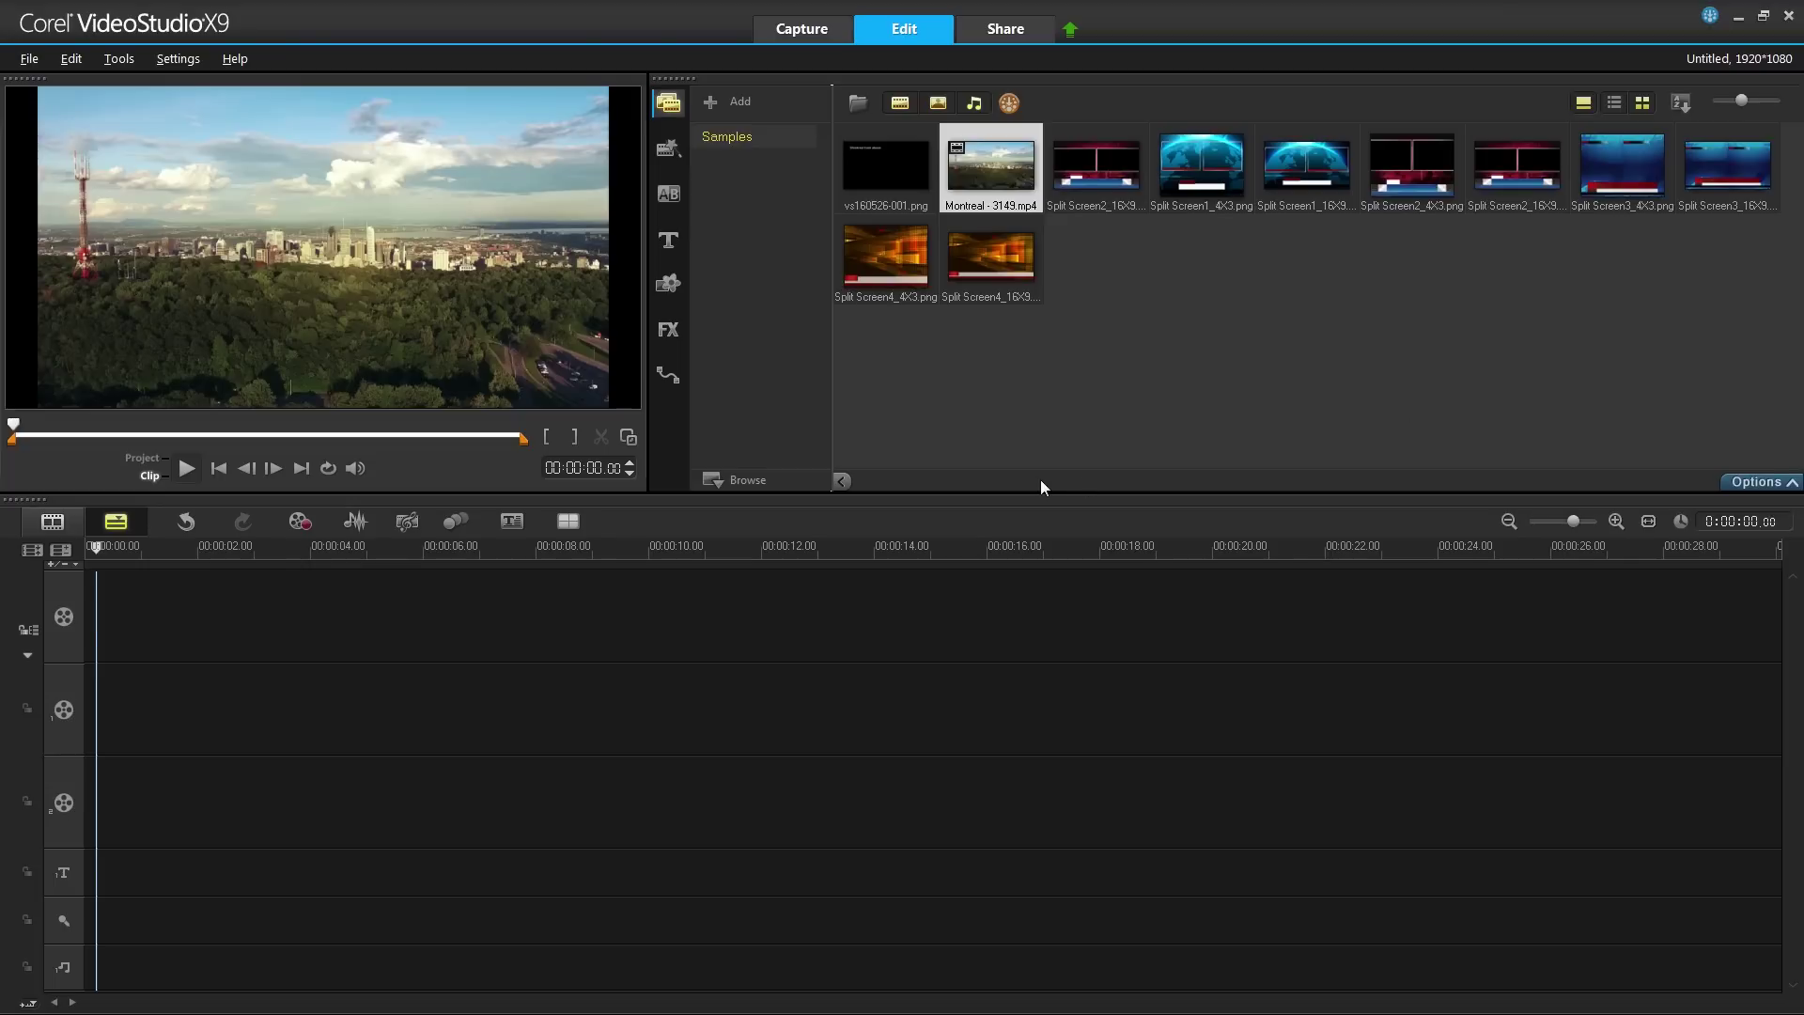
# - Compare the Split Screen1 and Split Screen2 overlays in their 4X3 and 16X9 versions
pyautogui.click(1197, 173)
pyautogui.press('Right')
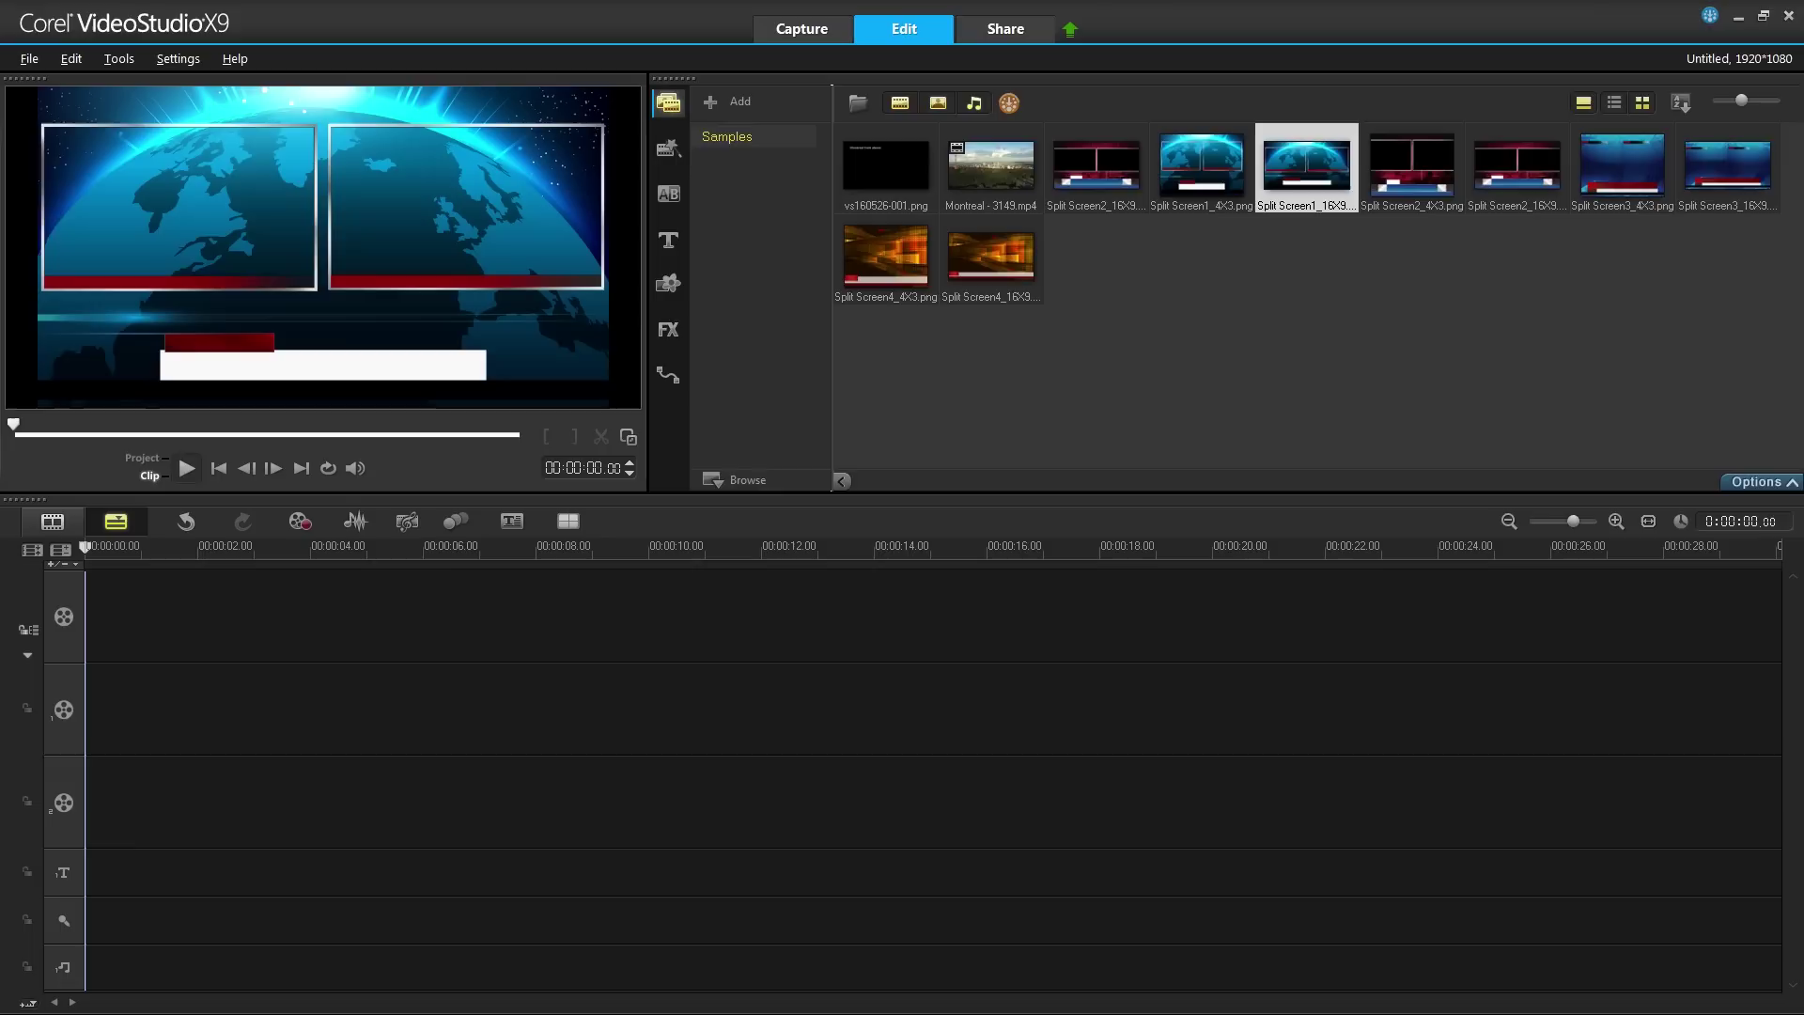
pyautogui.click(1200, 181)
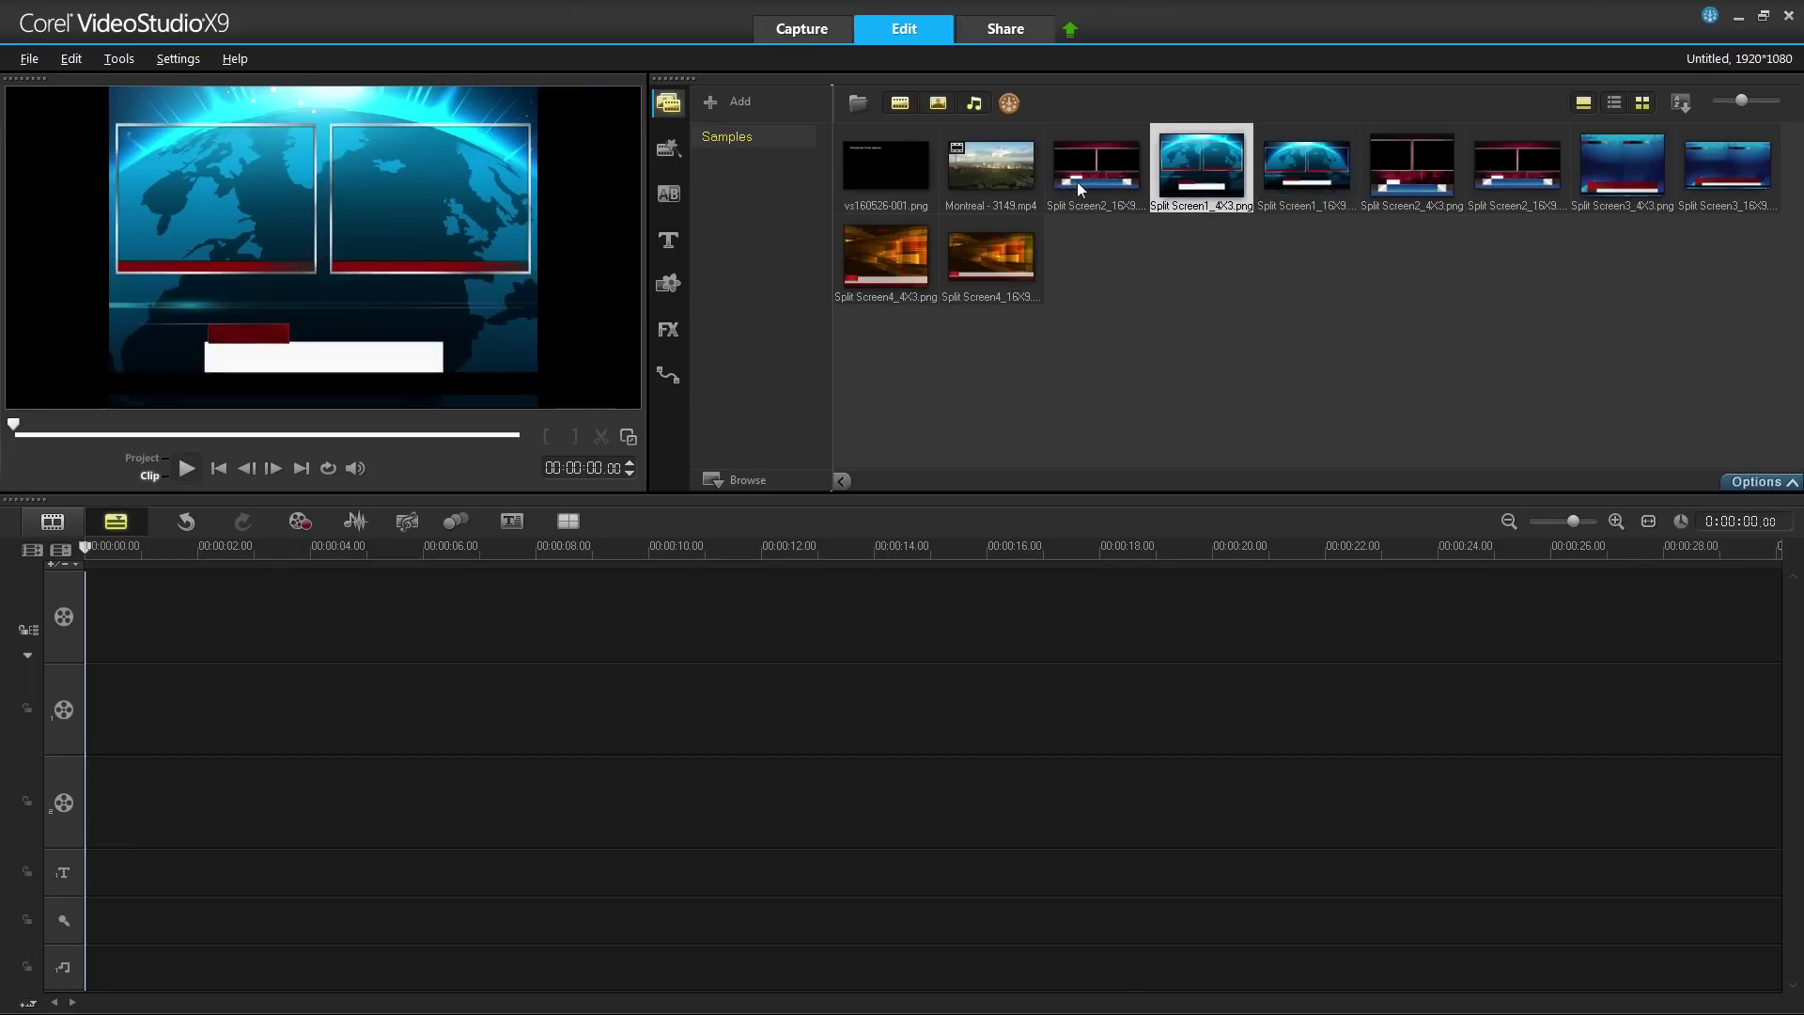
pyautogui.click(1078, 188)
pyautogui.click(1195, 158)
pyautogui.click(1329, 177)
# - Preview Split Screen4, revisit Split Screen1 and 2, then open the Lower Third folder
pyautogui.click(1264, 352)
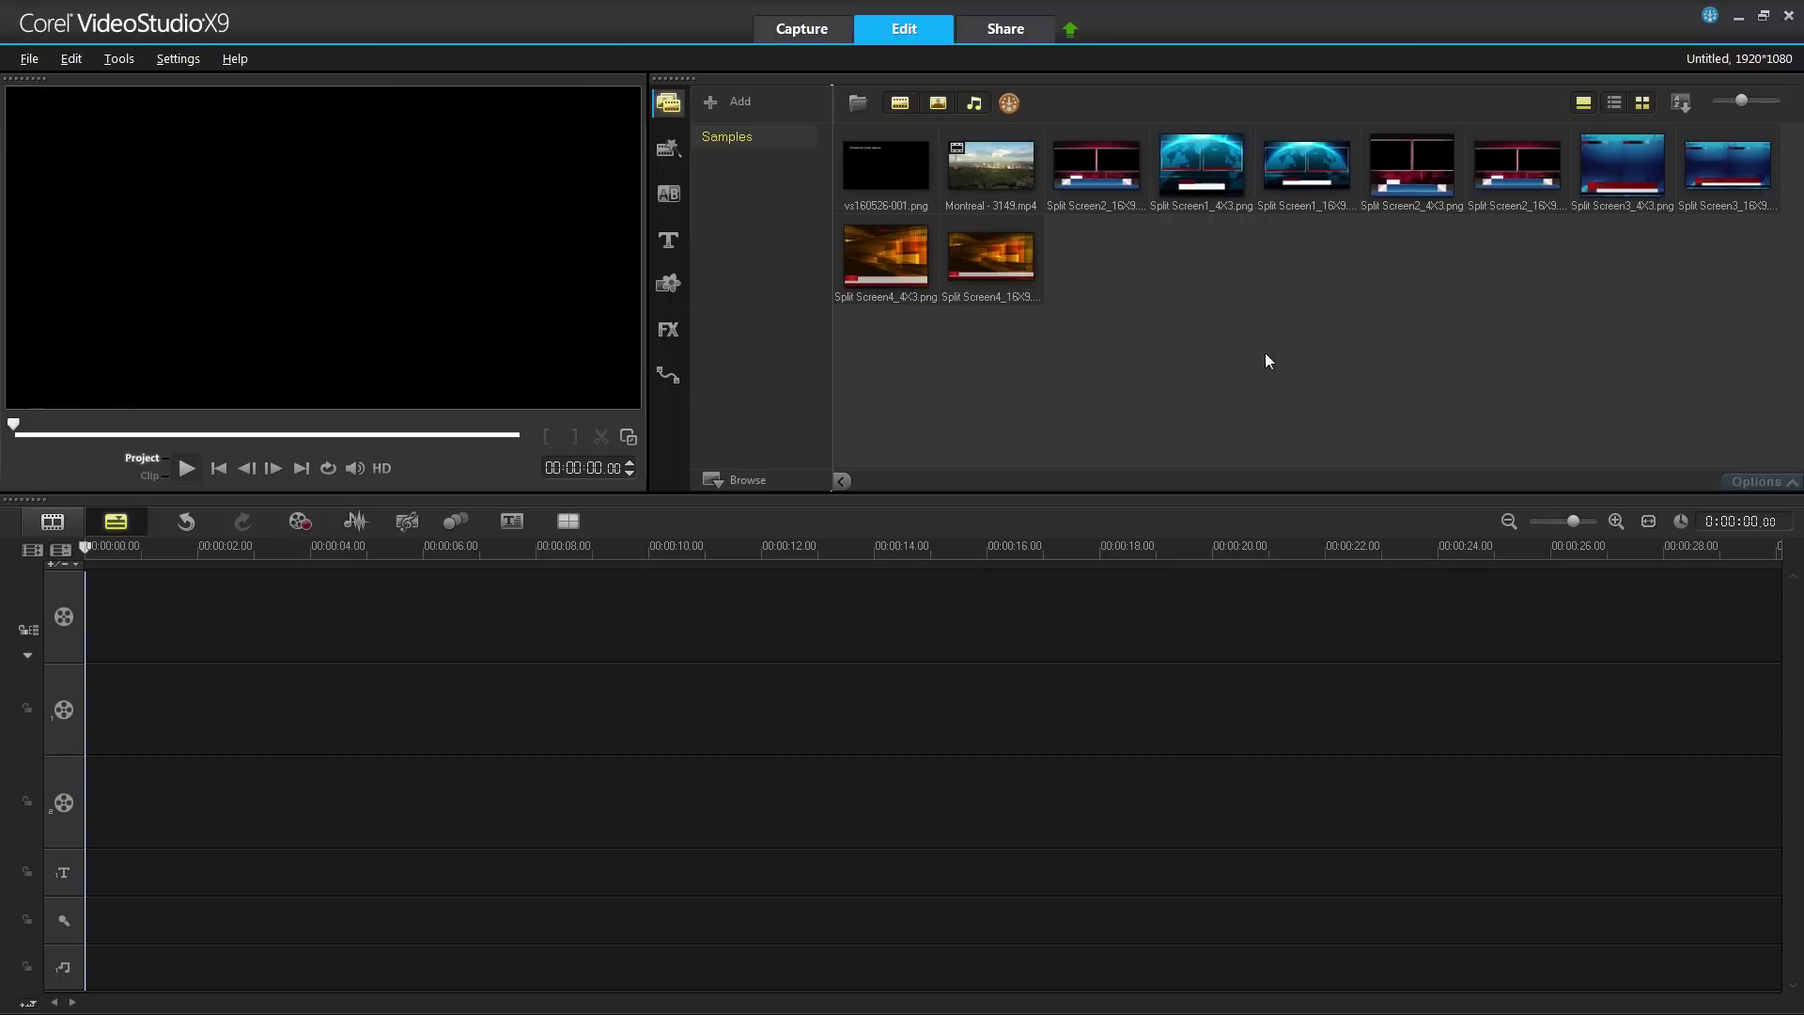
pyautogui.click(975, 274)
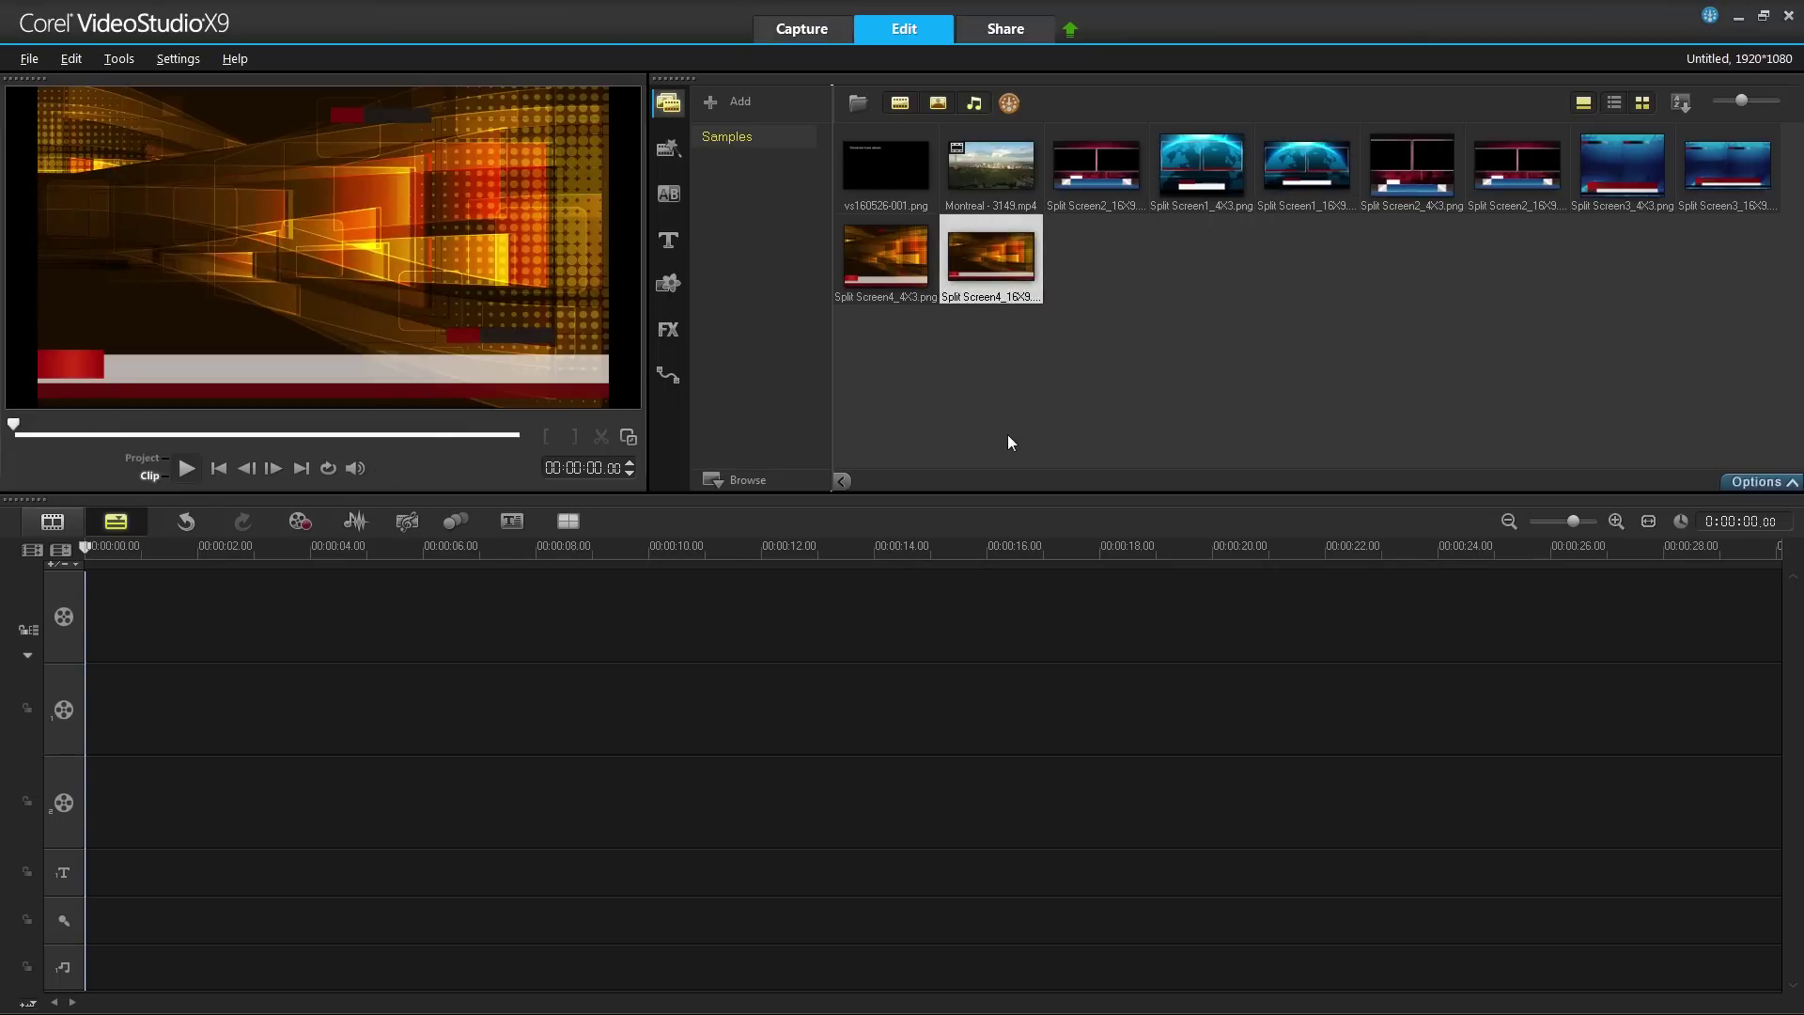
pyautogui.click(900, 254)
pyautogui.click(1178, 169)
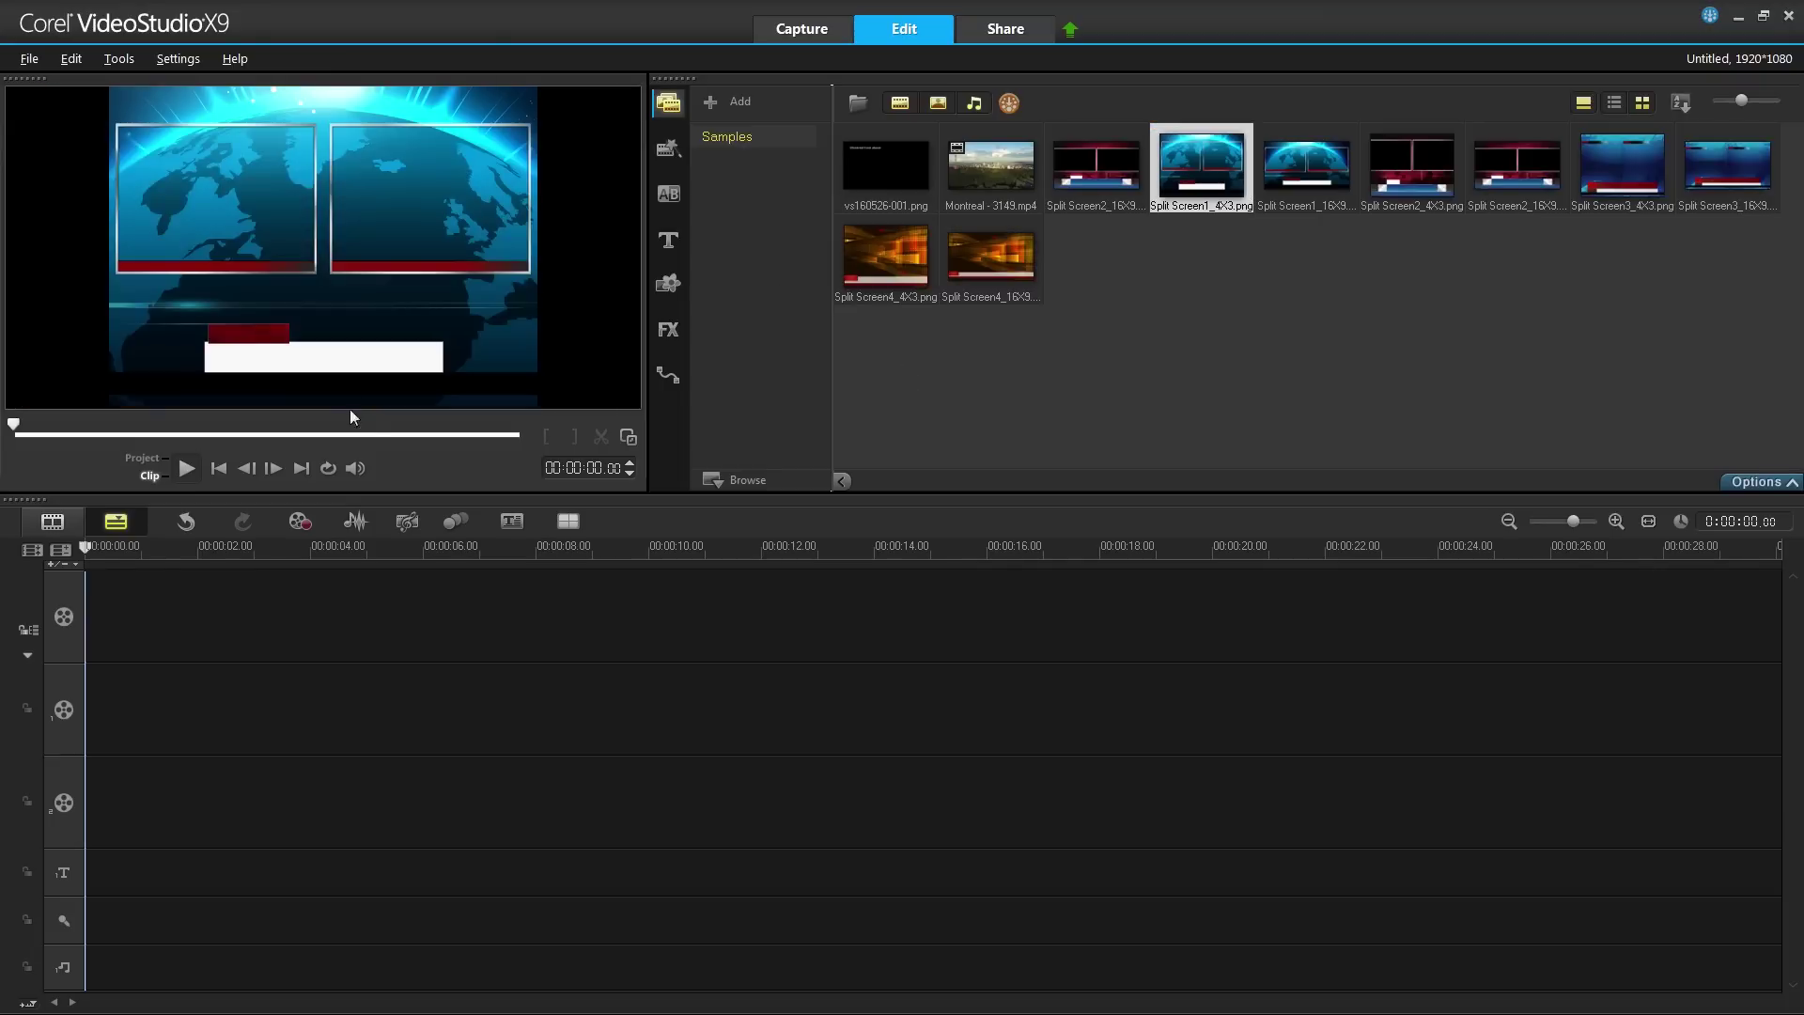
pyautogui.click(1104, 161)
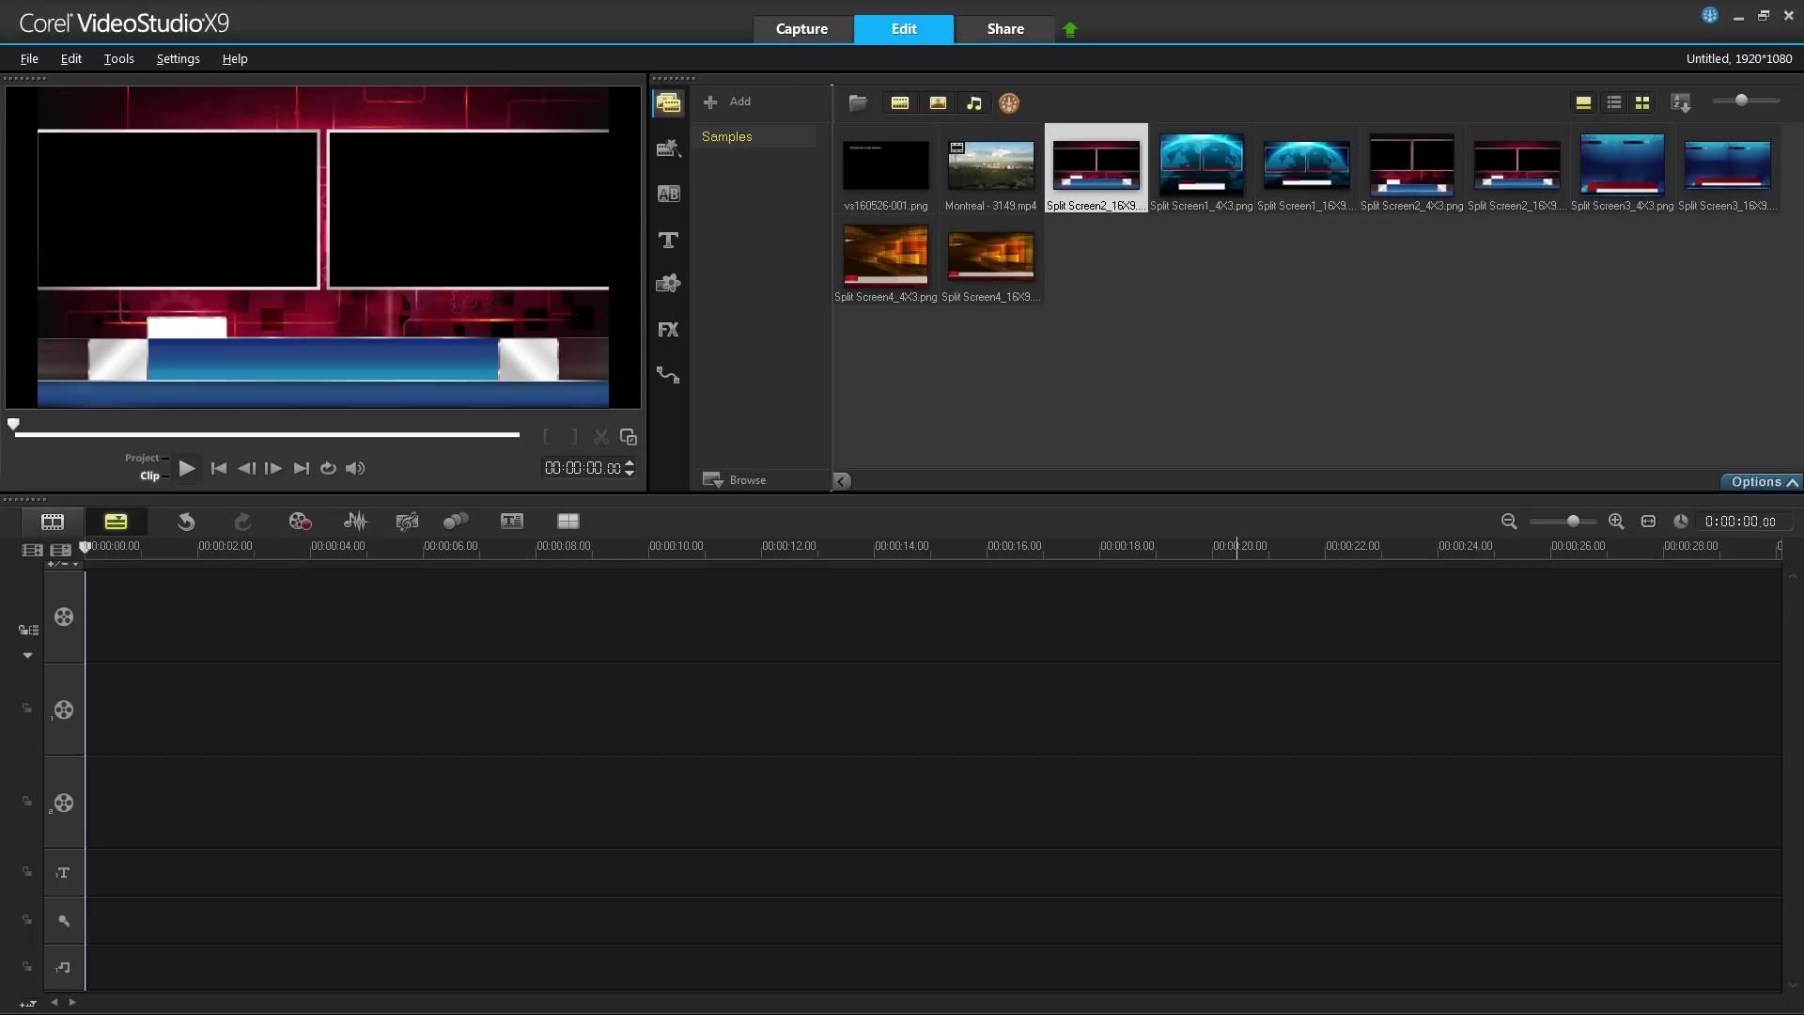
pyautogui.click(785, 482)
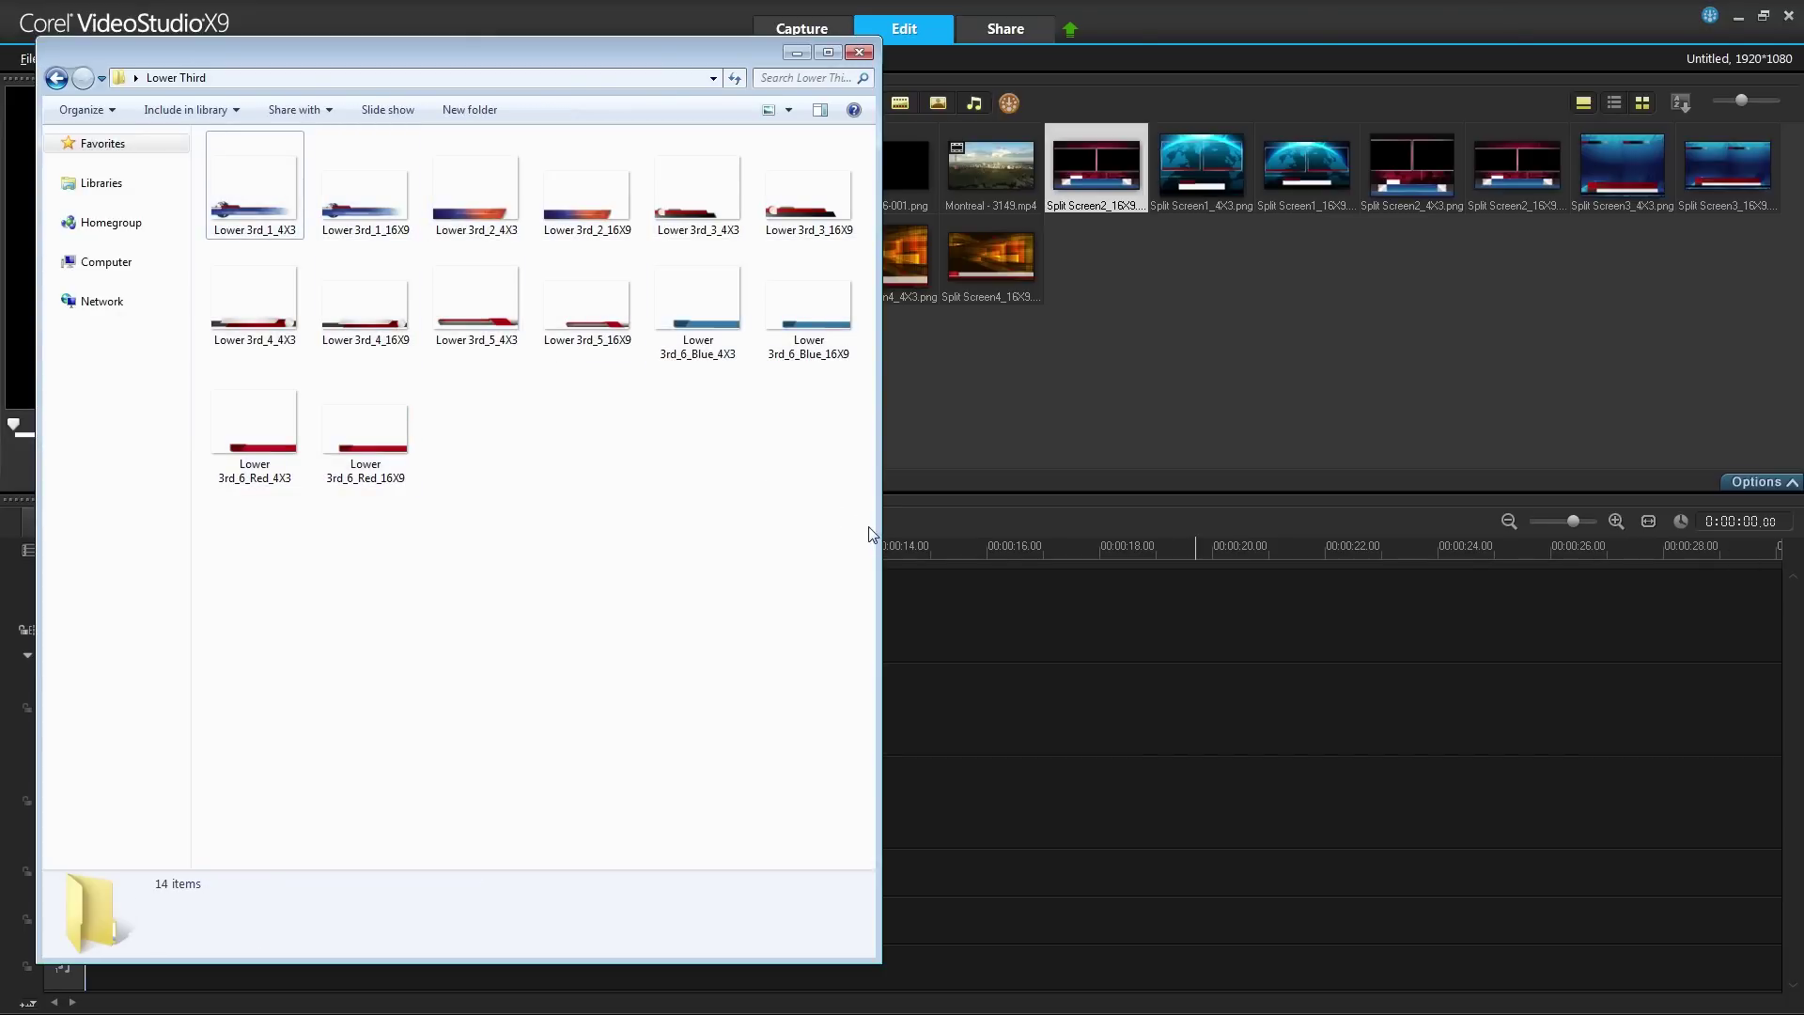
# - Select all 14 Lower 3rd PNG graphics and import them into the Samples library
pyautogui.moveTo(871, 534); pyautogui.dragTo(205, 127)
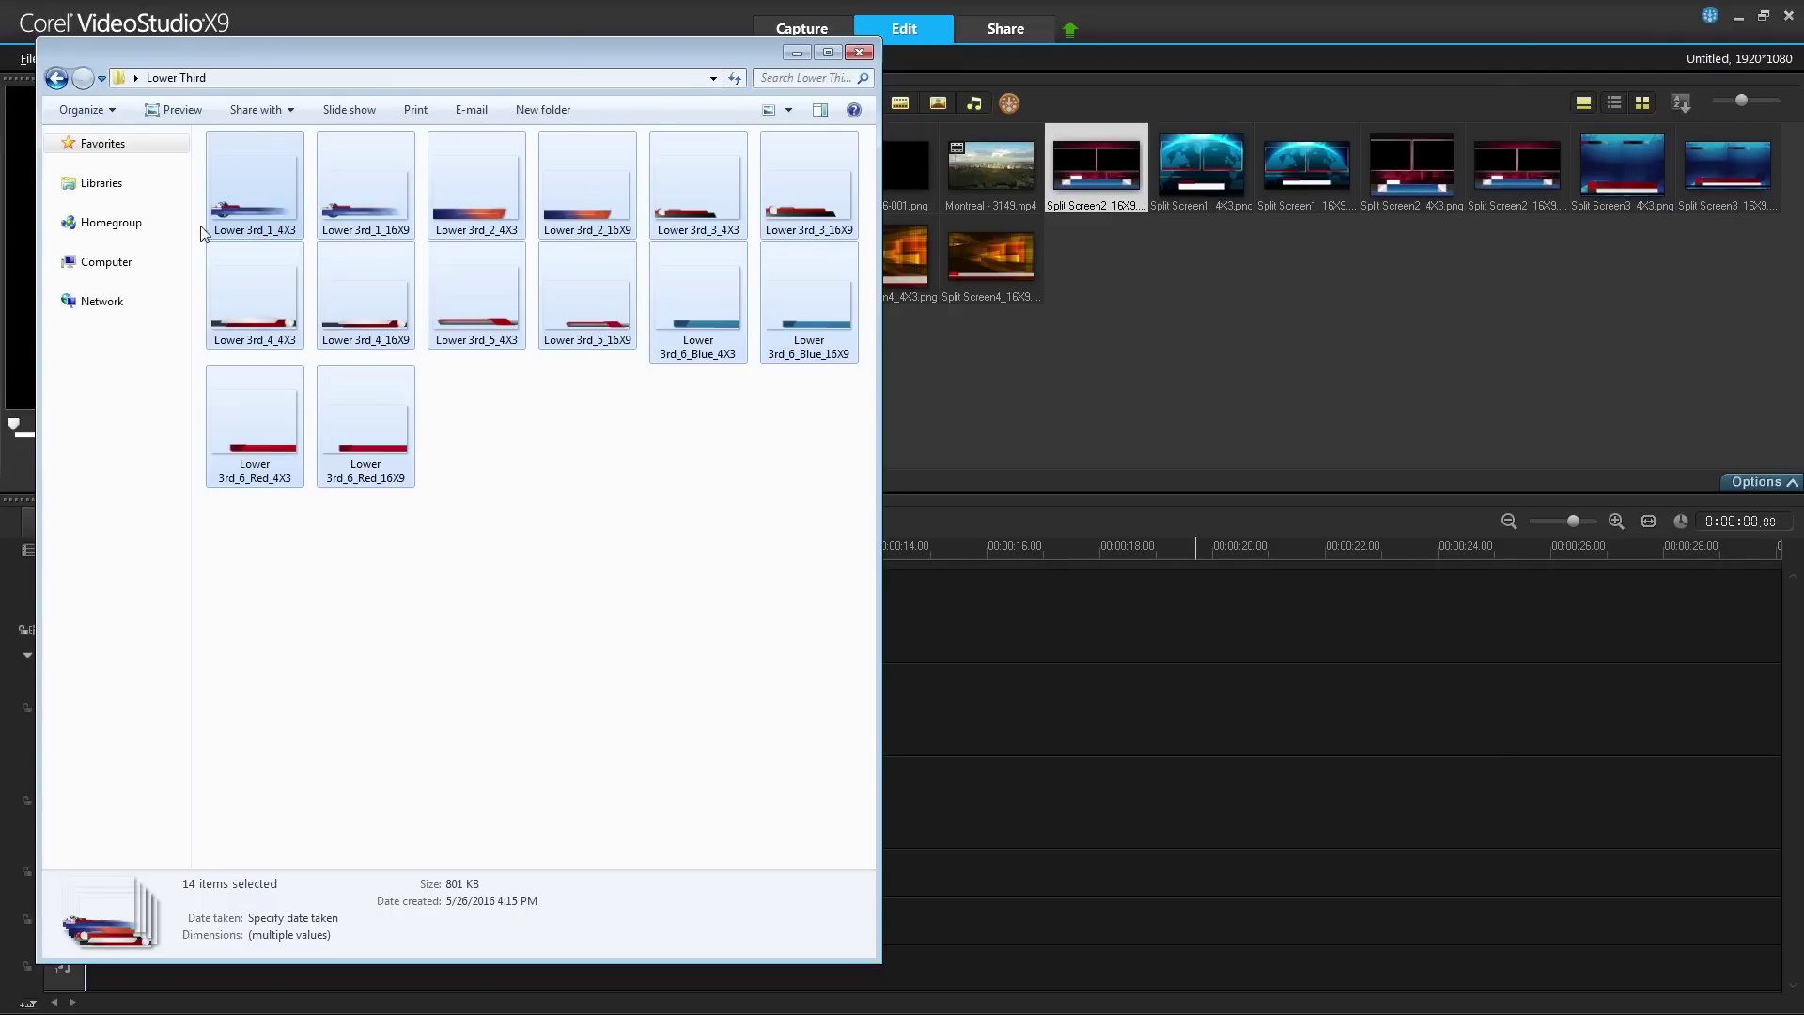
pyautogui.moveTo(257, 210); pyautogui.dragTo(1094, 368)
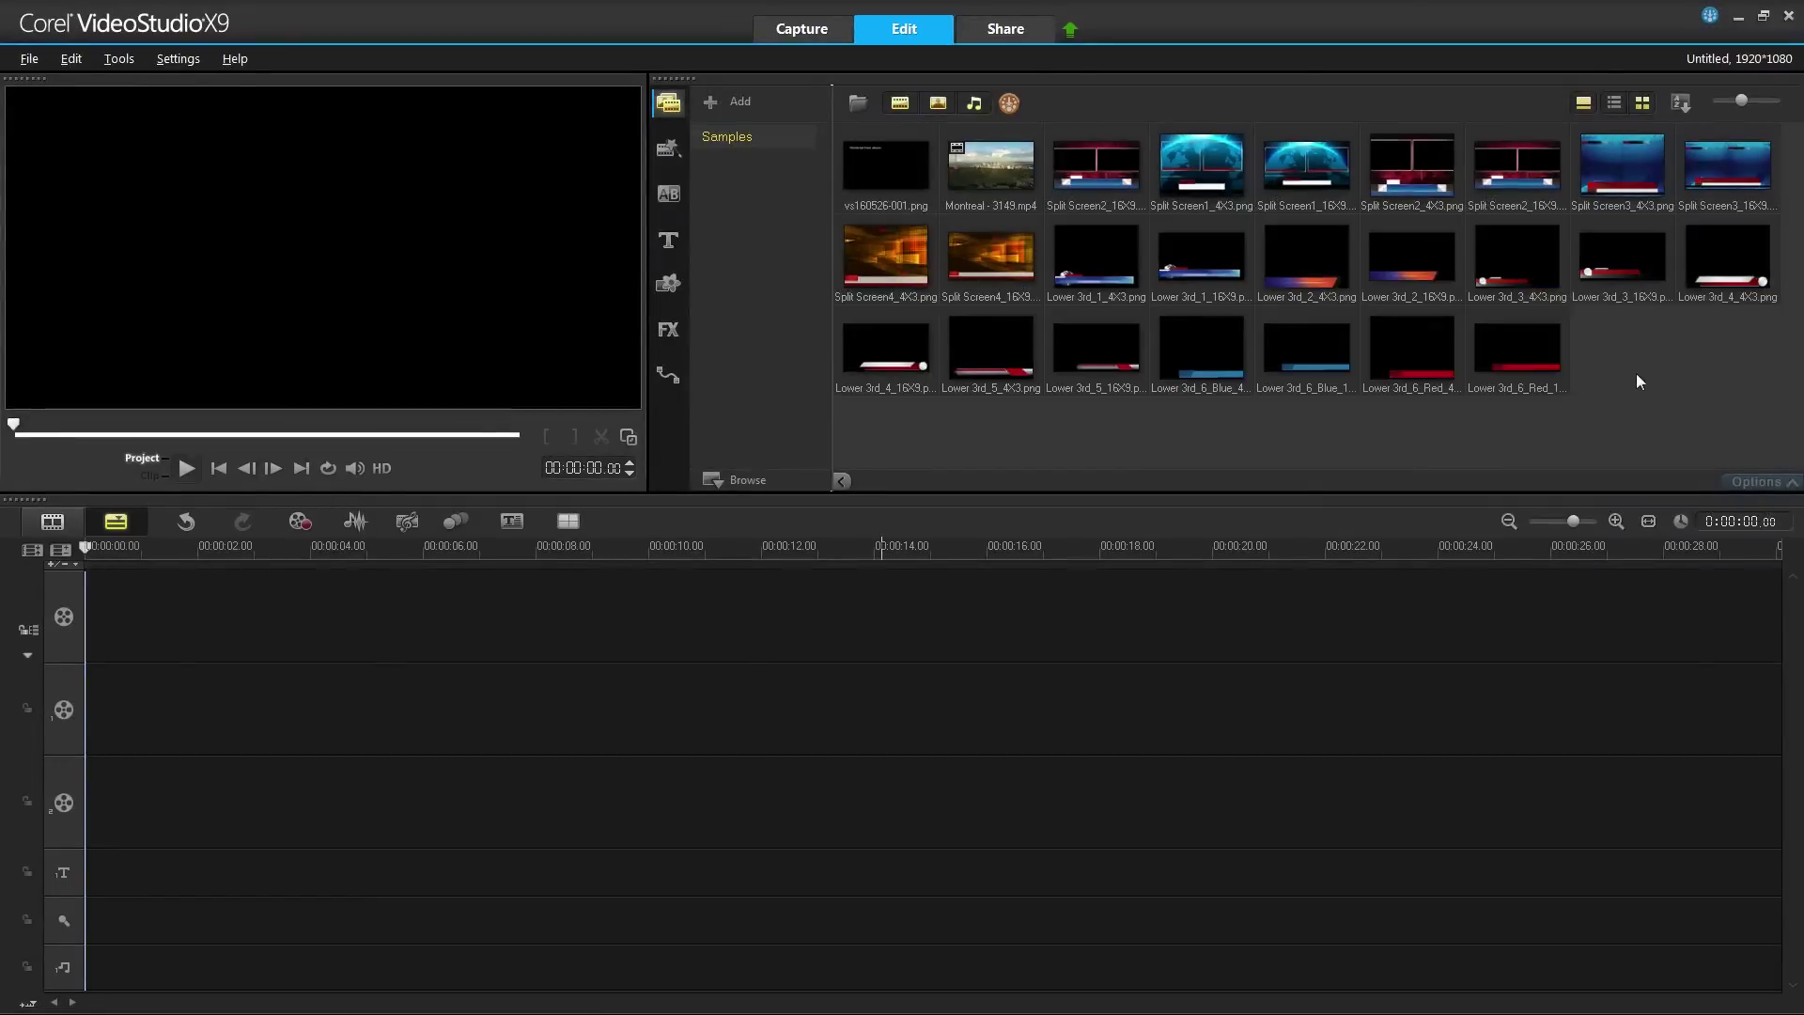
# - Place the Montreal clip on the Video Track and preview the Lower 3rd_1_16X9 graphic
pyautogui.moveTo(1014, 167); pyautogui.dragTo(265, 632)
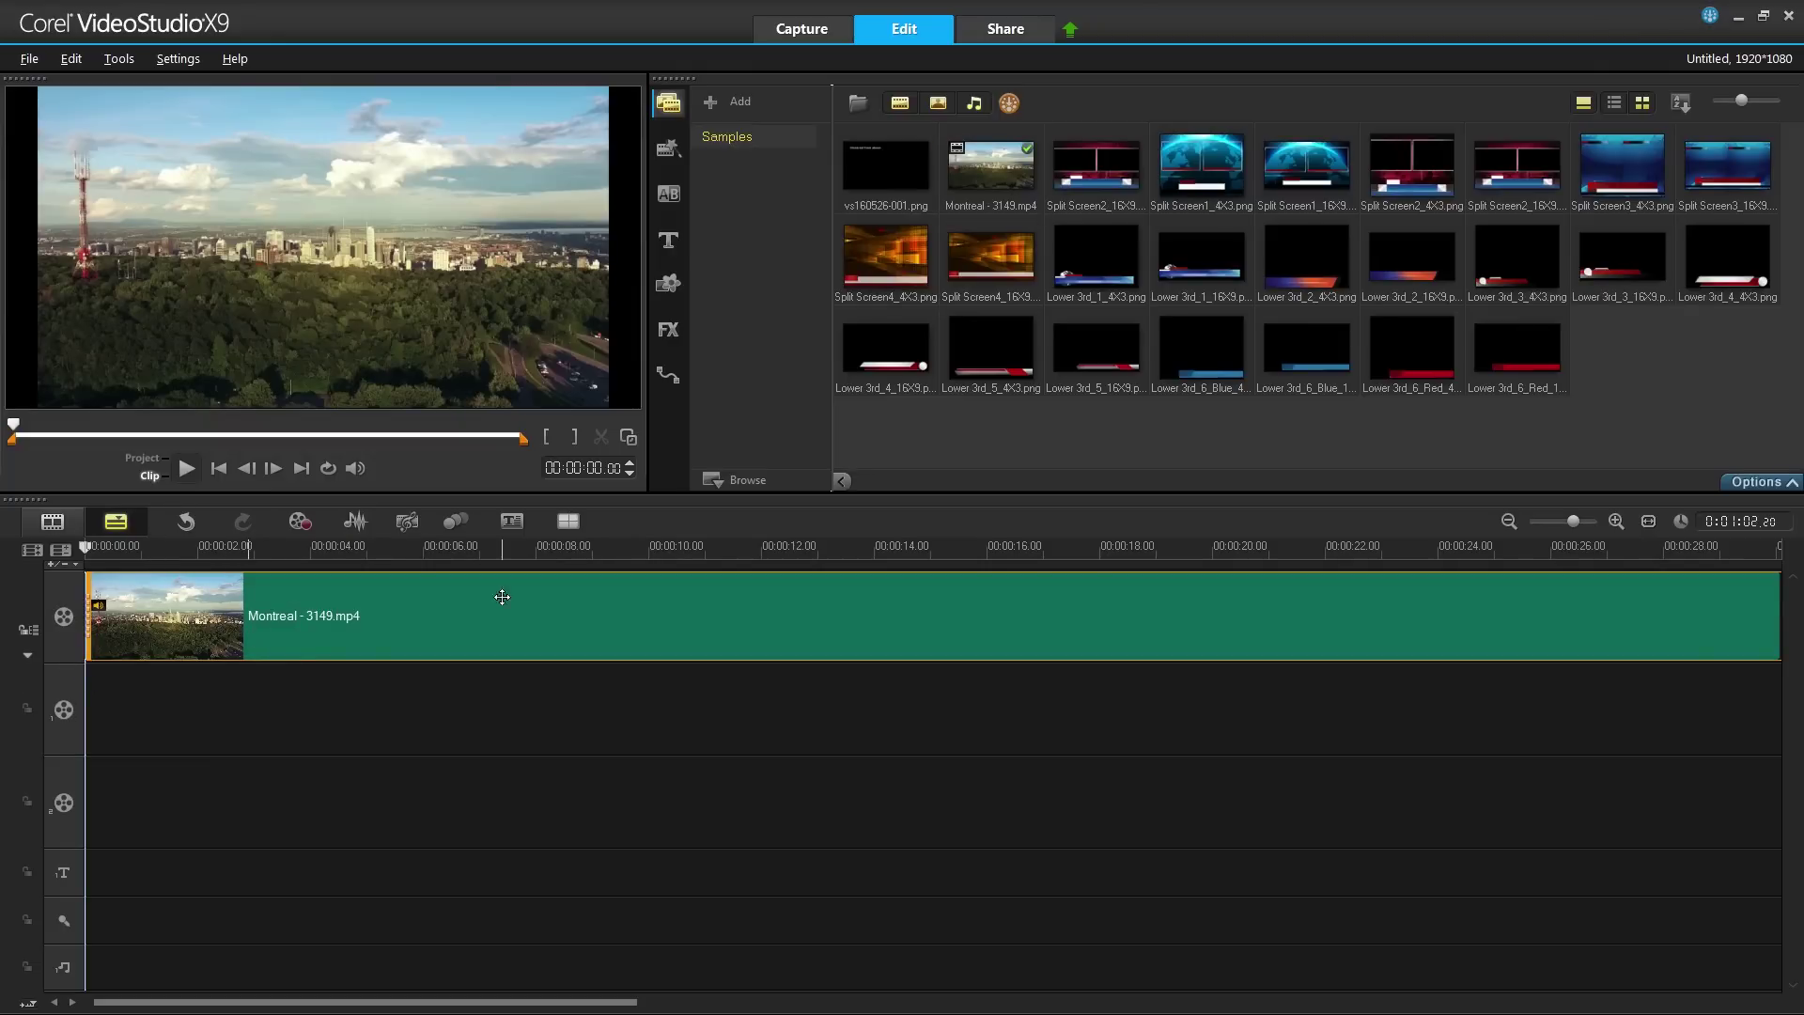
pyautogui.click(1254, 457)
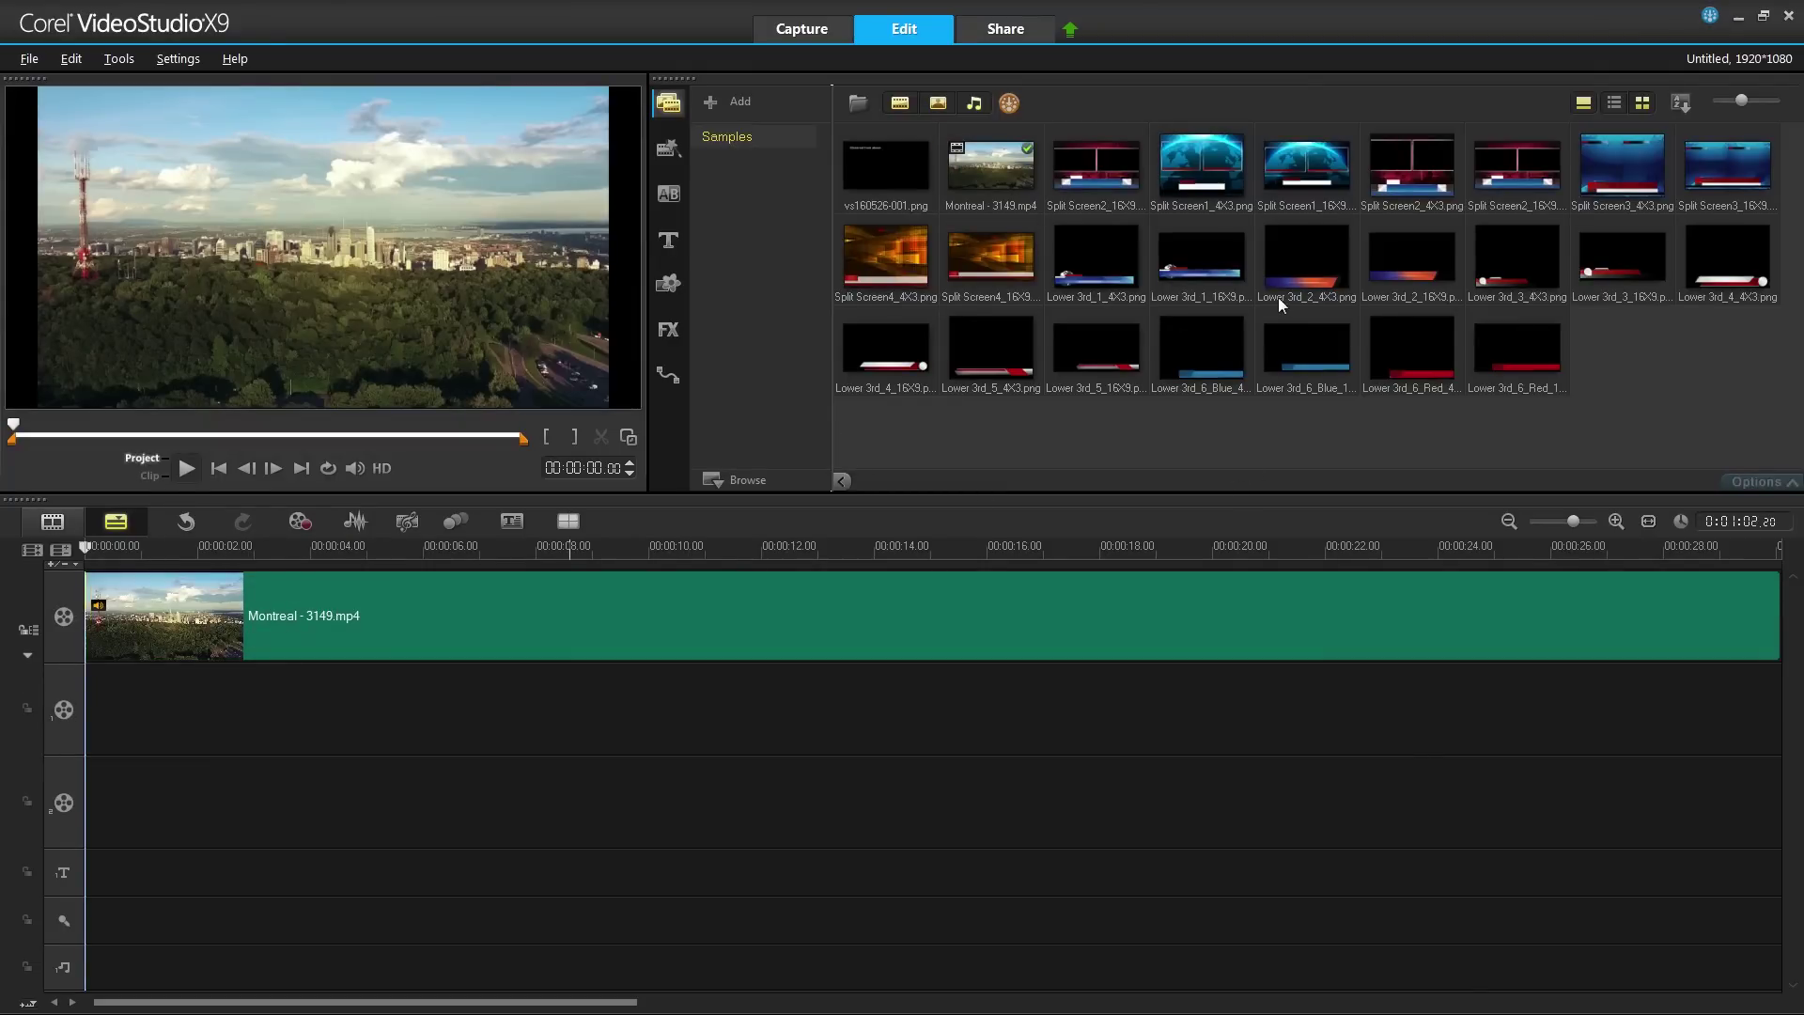
pyautogui.click(1204, 274)
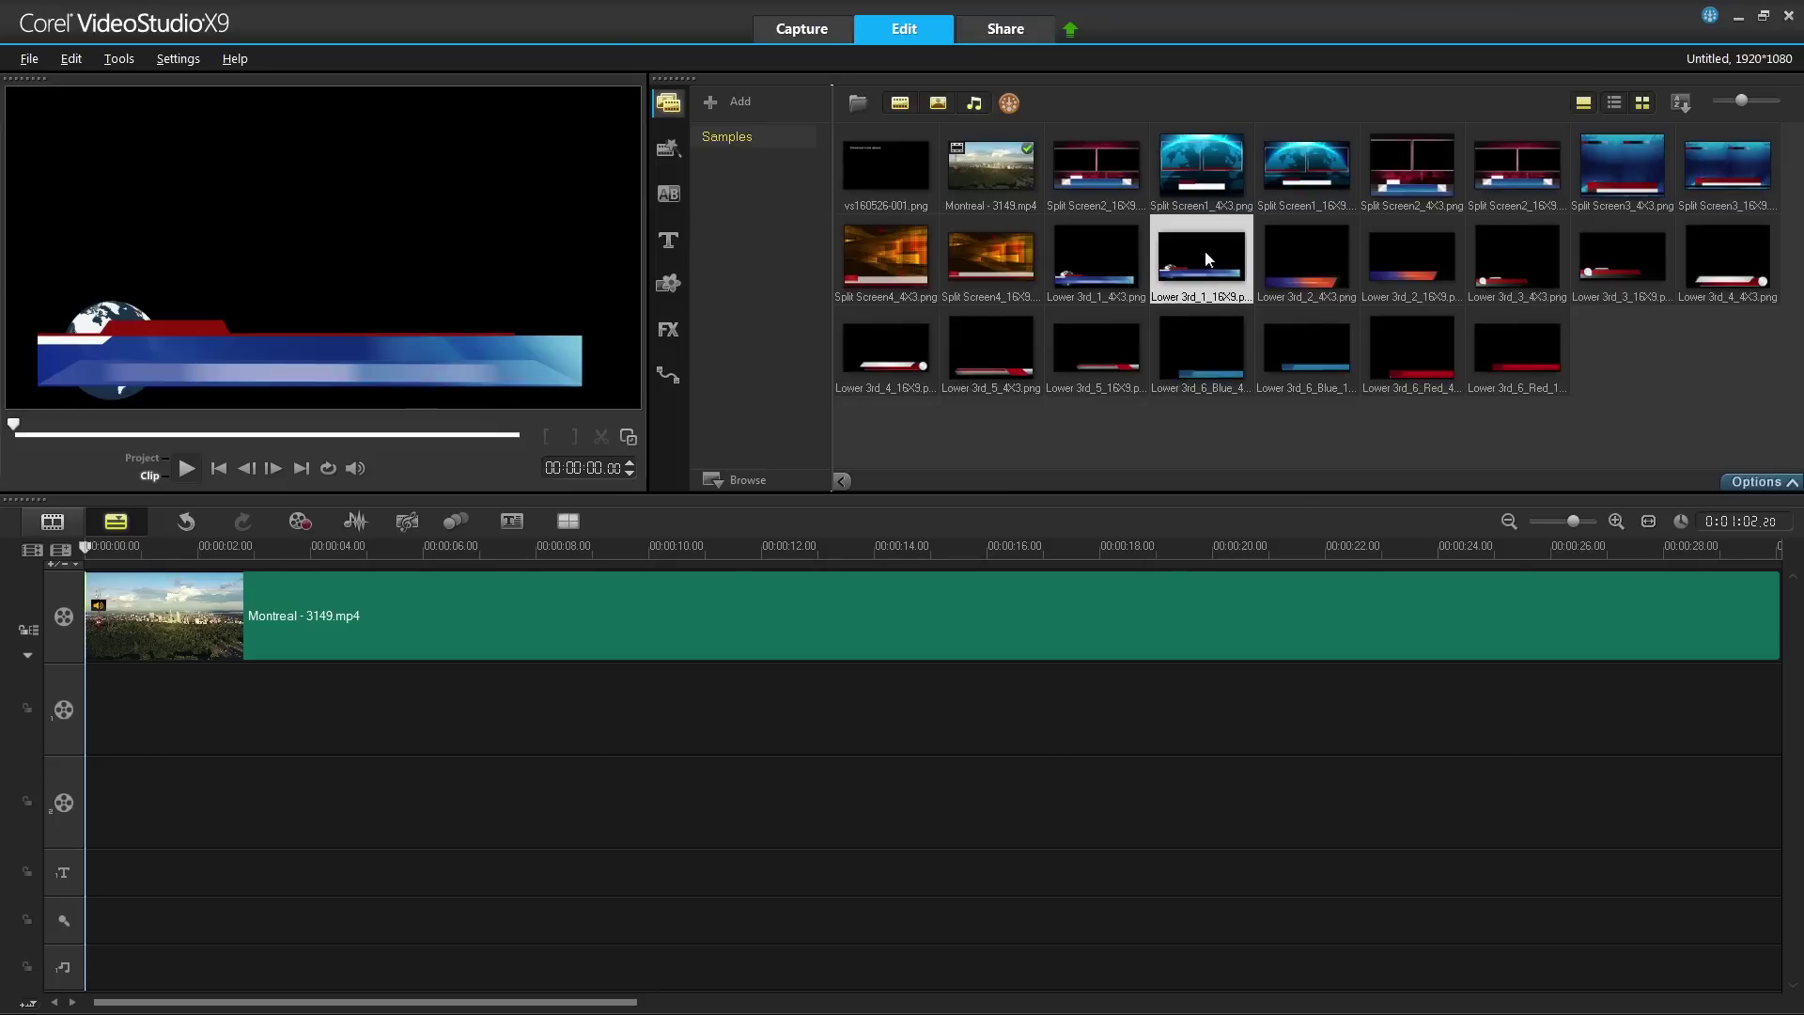
# - Put Lower 3rd_1_16X9 on Overlay Track 1, fit it to screen, and extend it to about 29 s
pyautogui.moveTo(1114, 553); pyautogui.dragTo(271, 737)
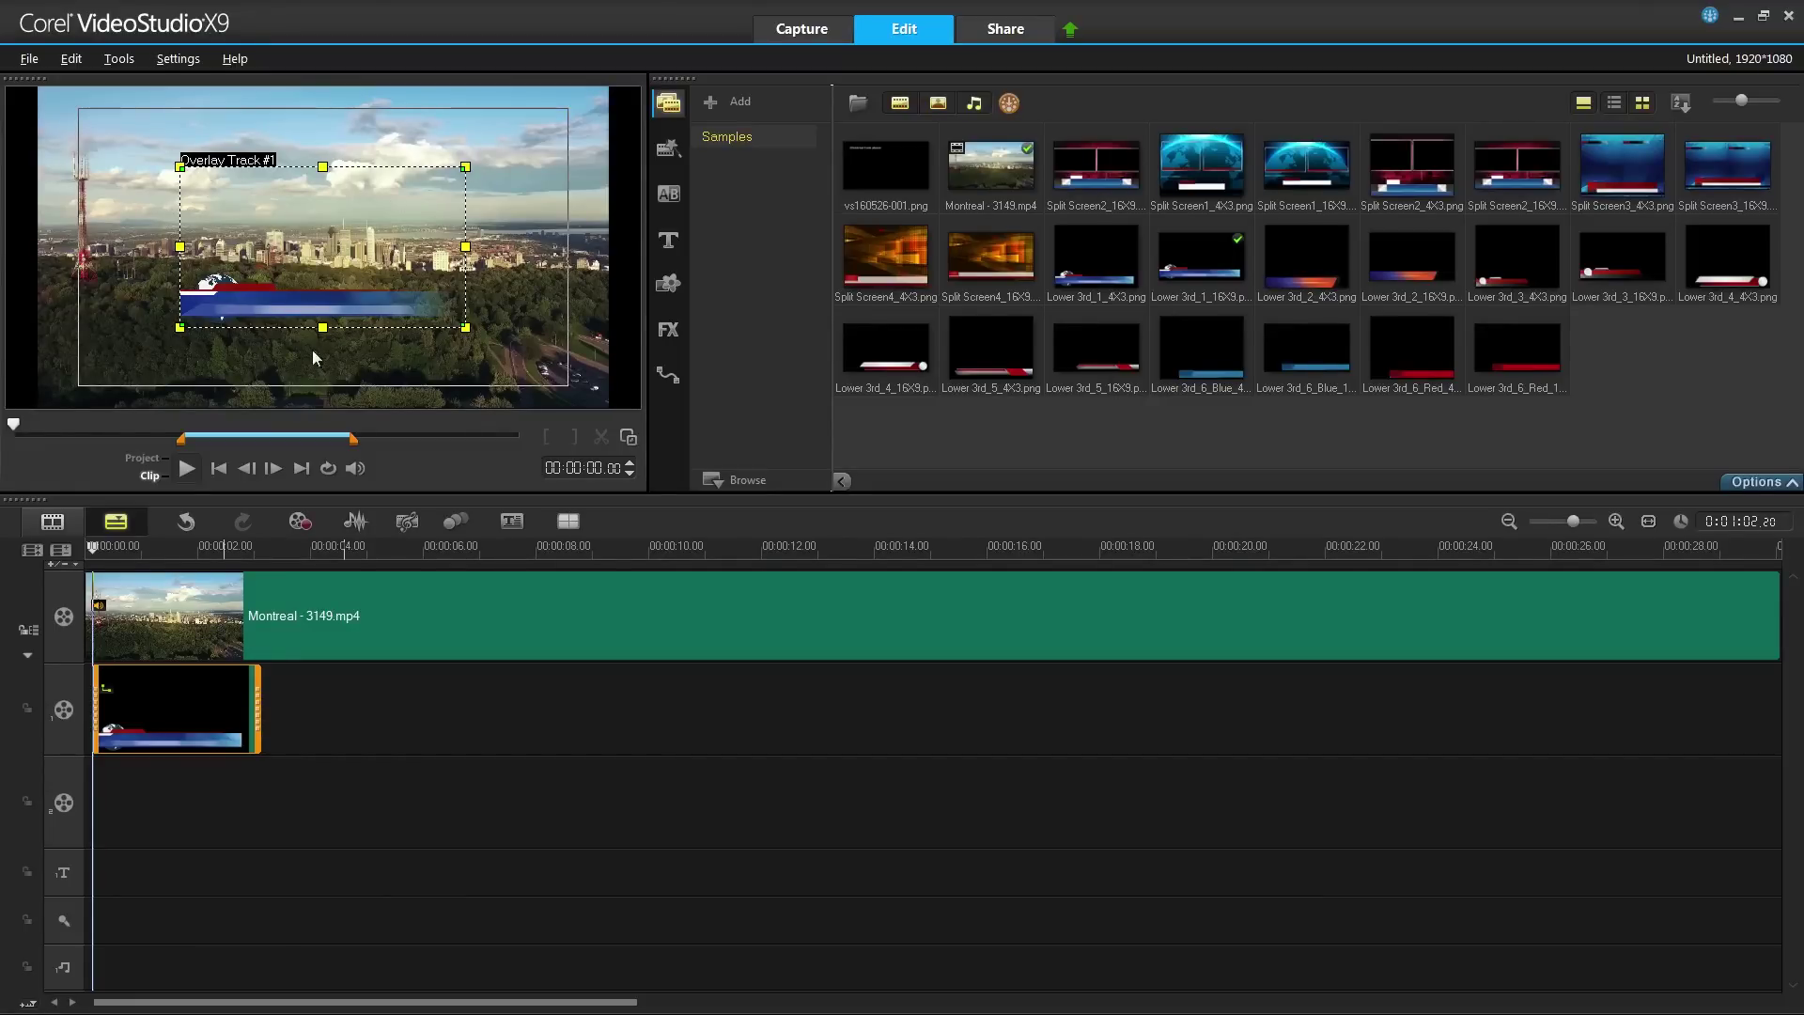
pyautogui.rightClick(364, 267)
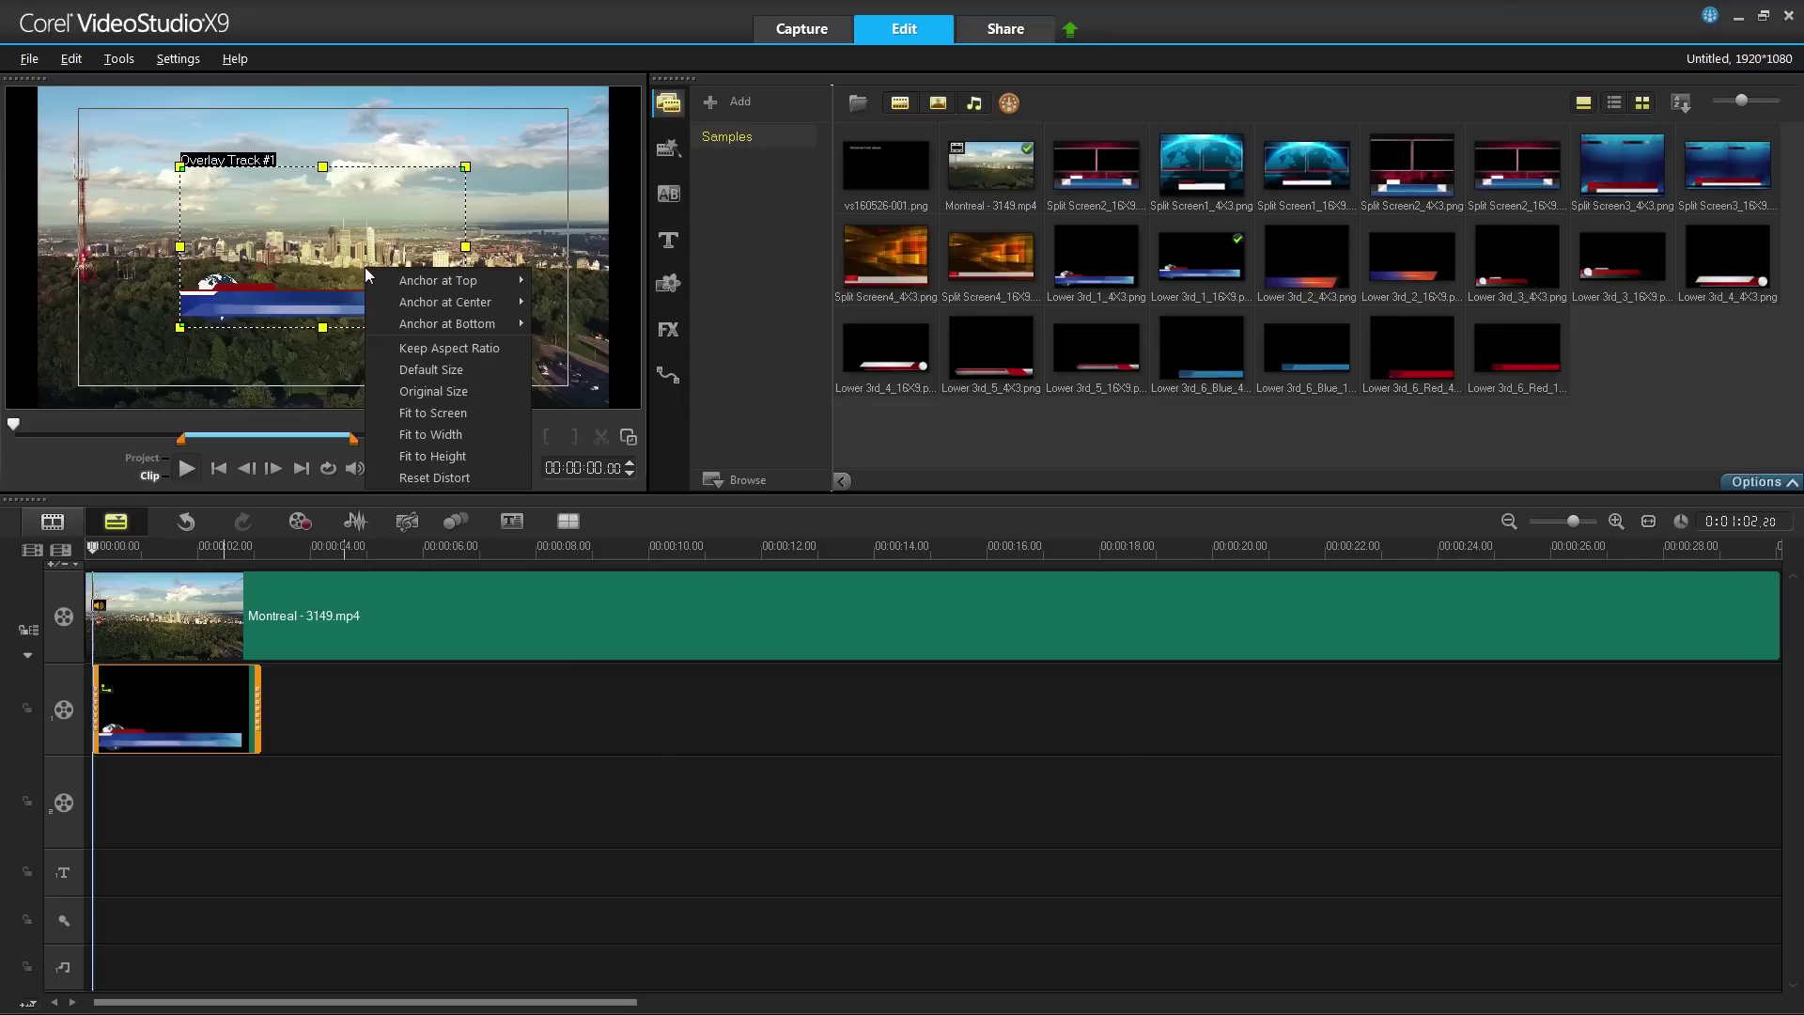
pyautogui.click(447, 412)
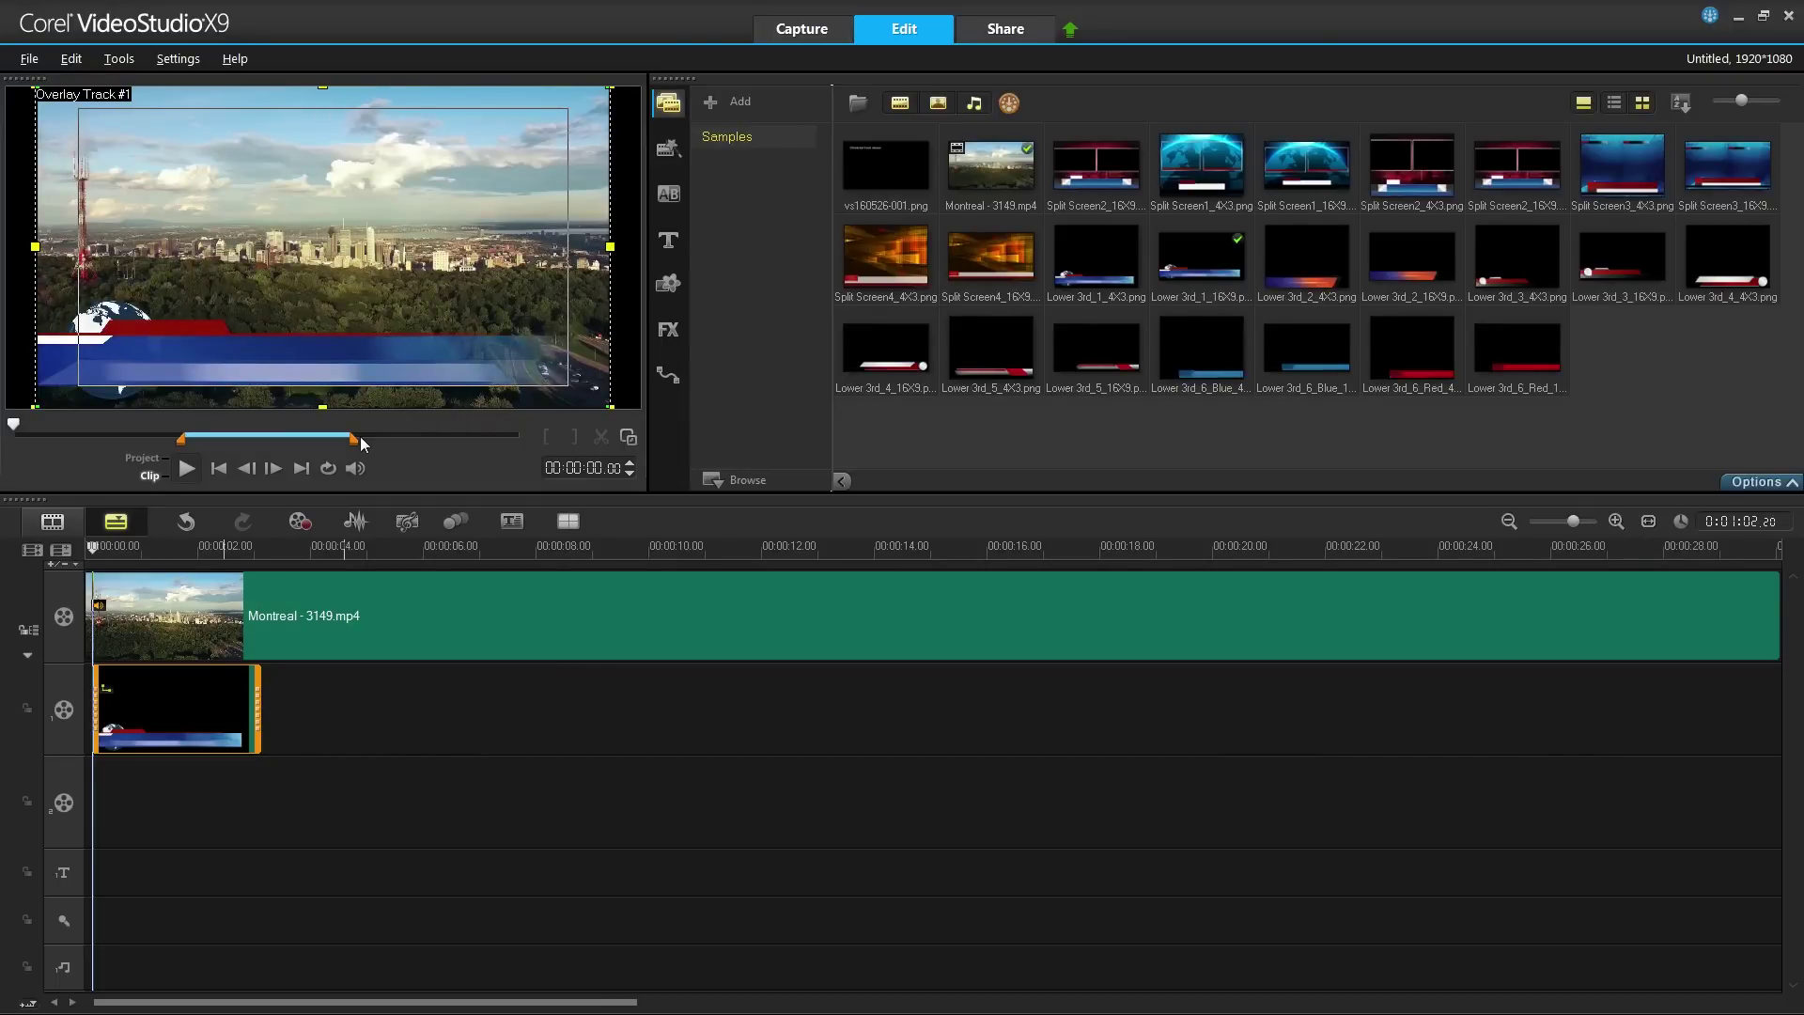
pyautogui.hotkey('ctrl', 'z')
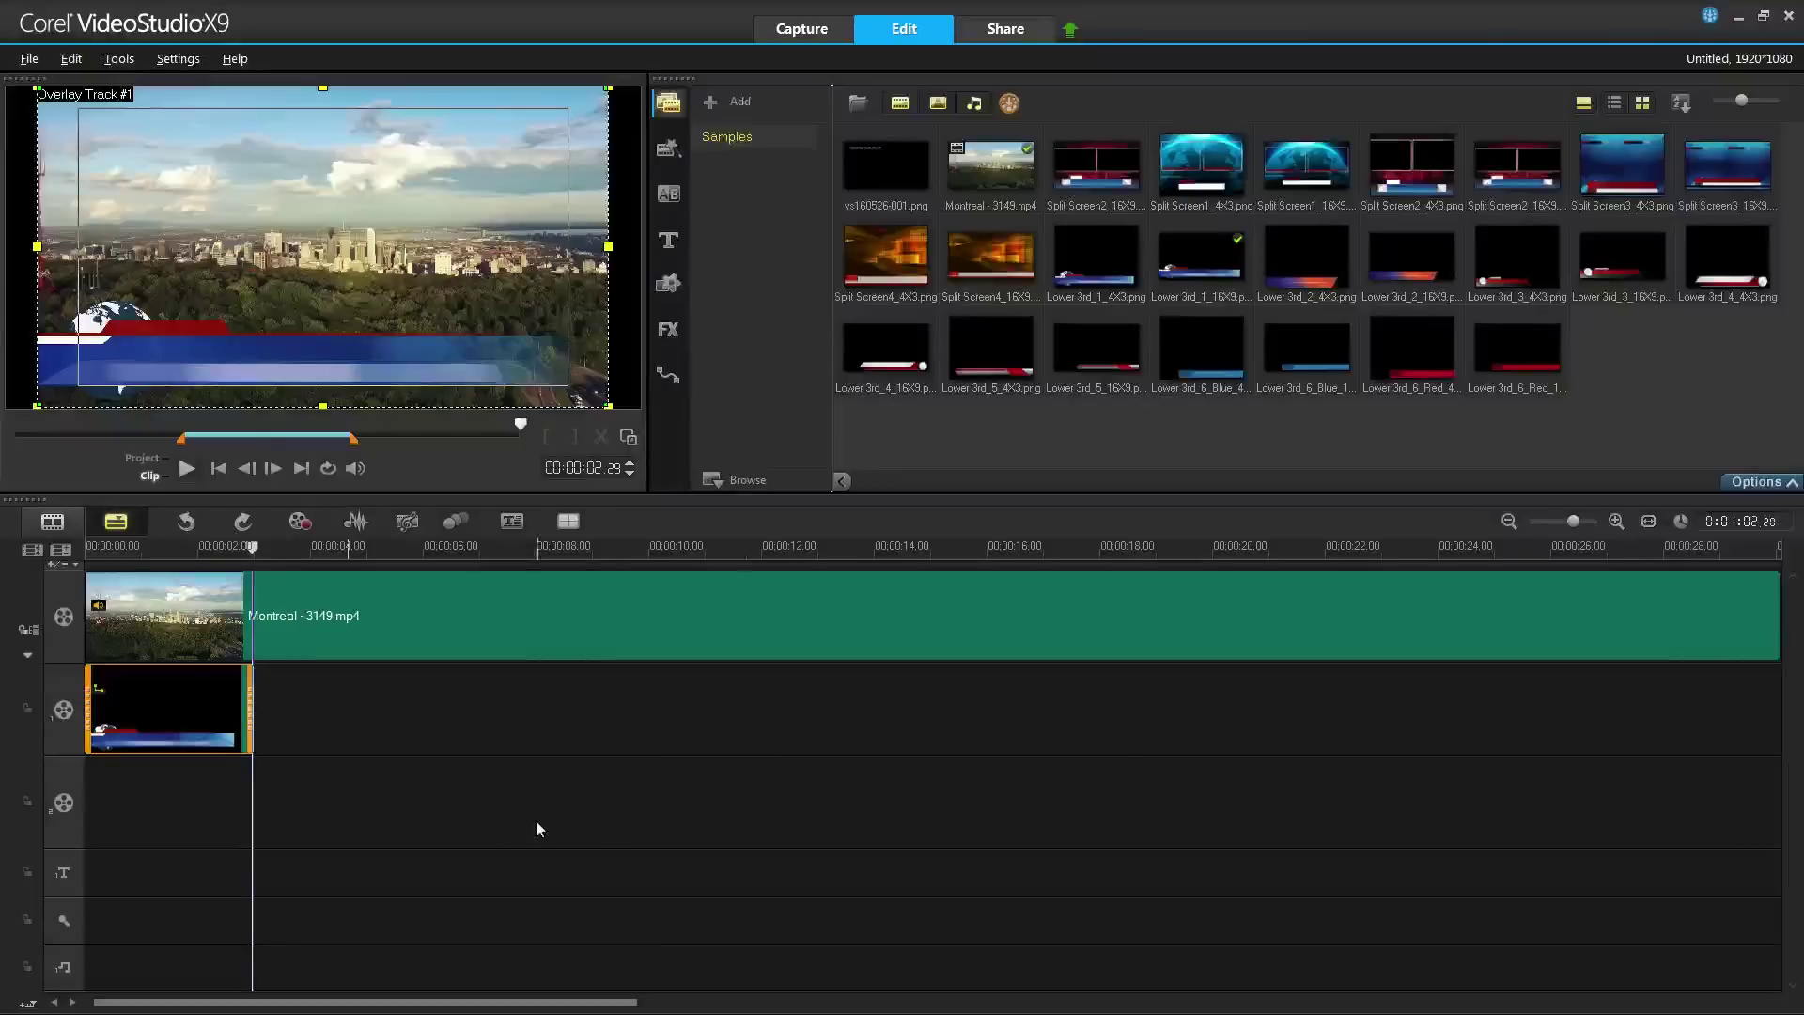
pyautogui.moveTo(258, 706); pyautogui.dragTo(1741, 714)
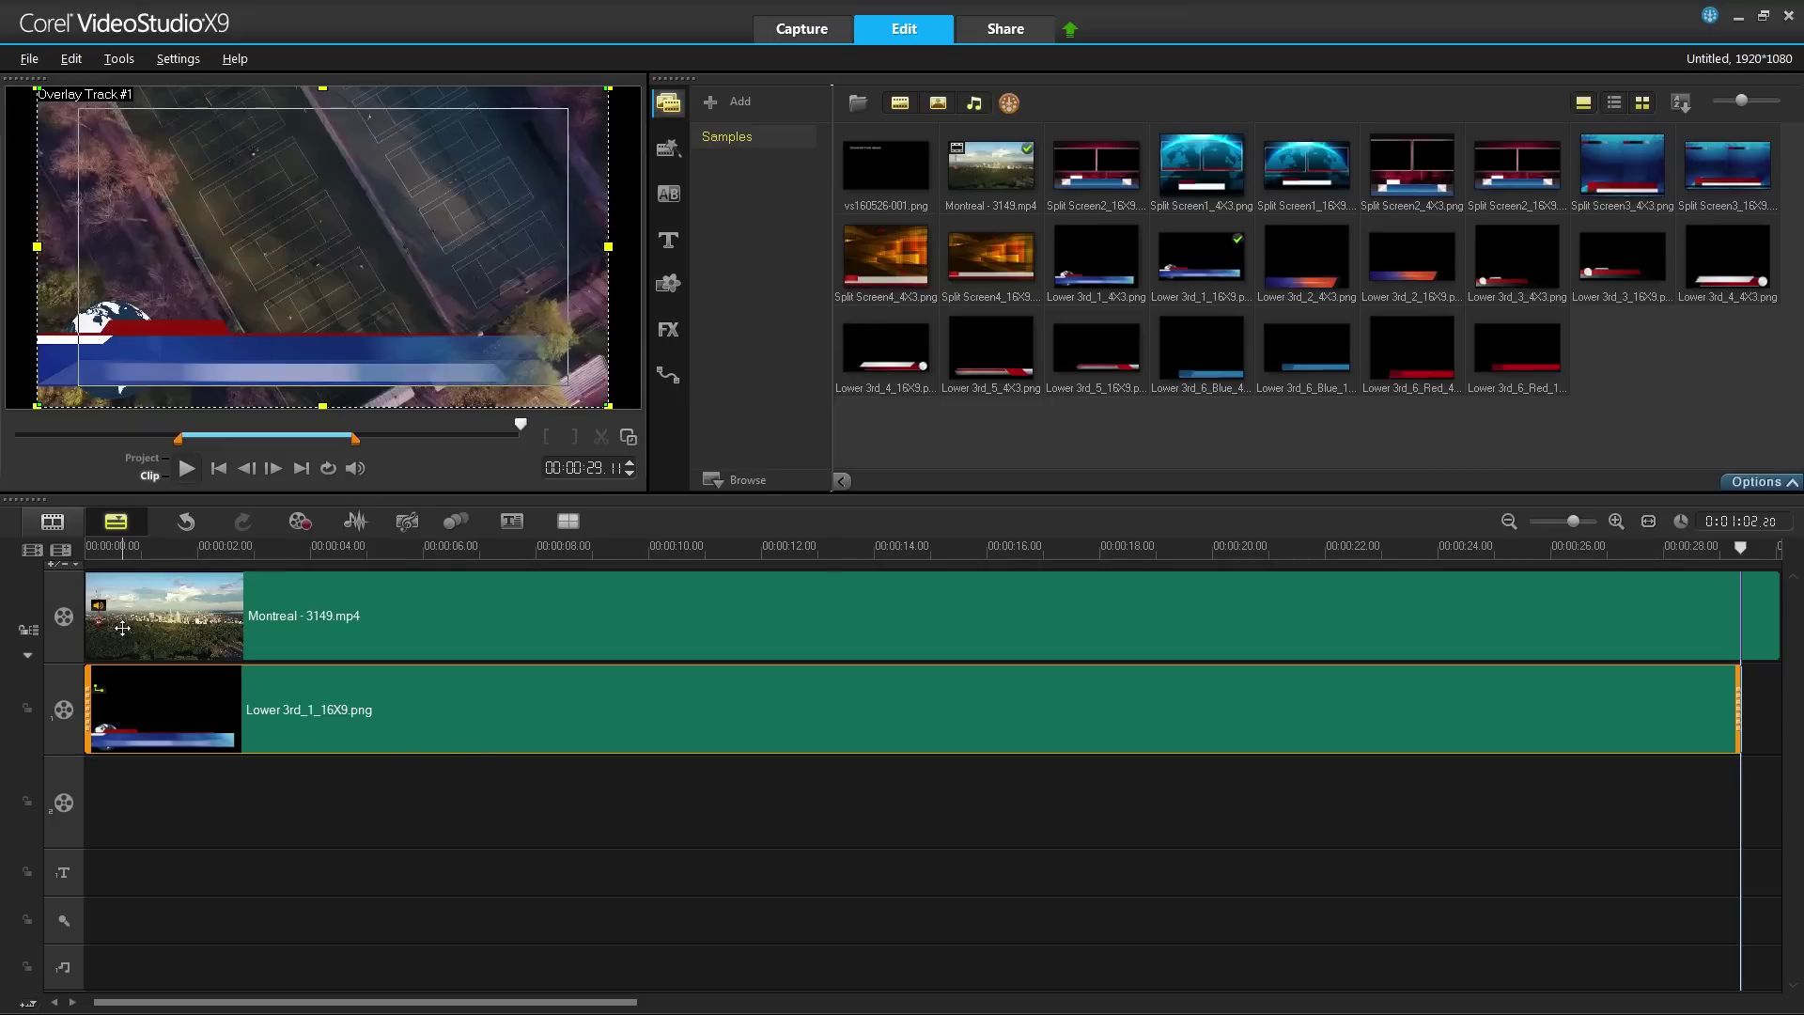
# - Play the project from the start, pause near 21 s, and preview the 'Montreal from above.' image
pyautogui.click(98, 548)
pyautogui.click(90, 548)
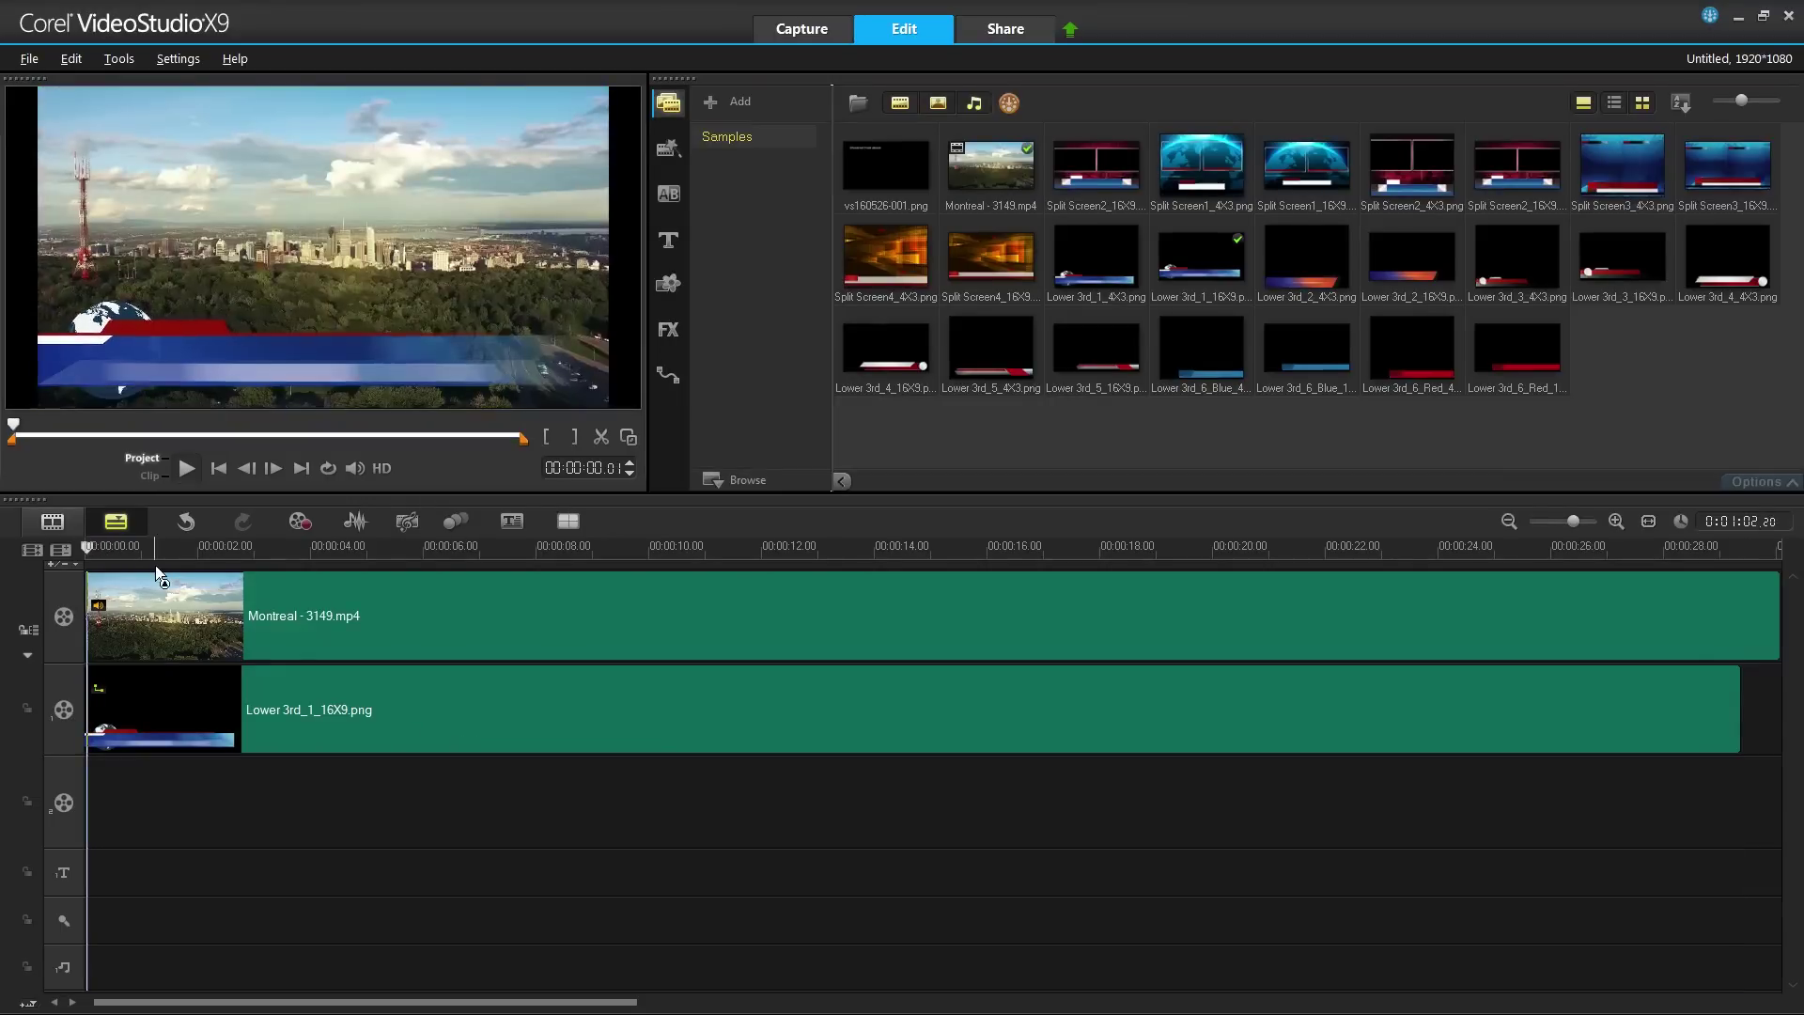
pyautogui.click(188, 467)
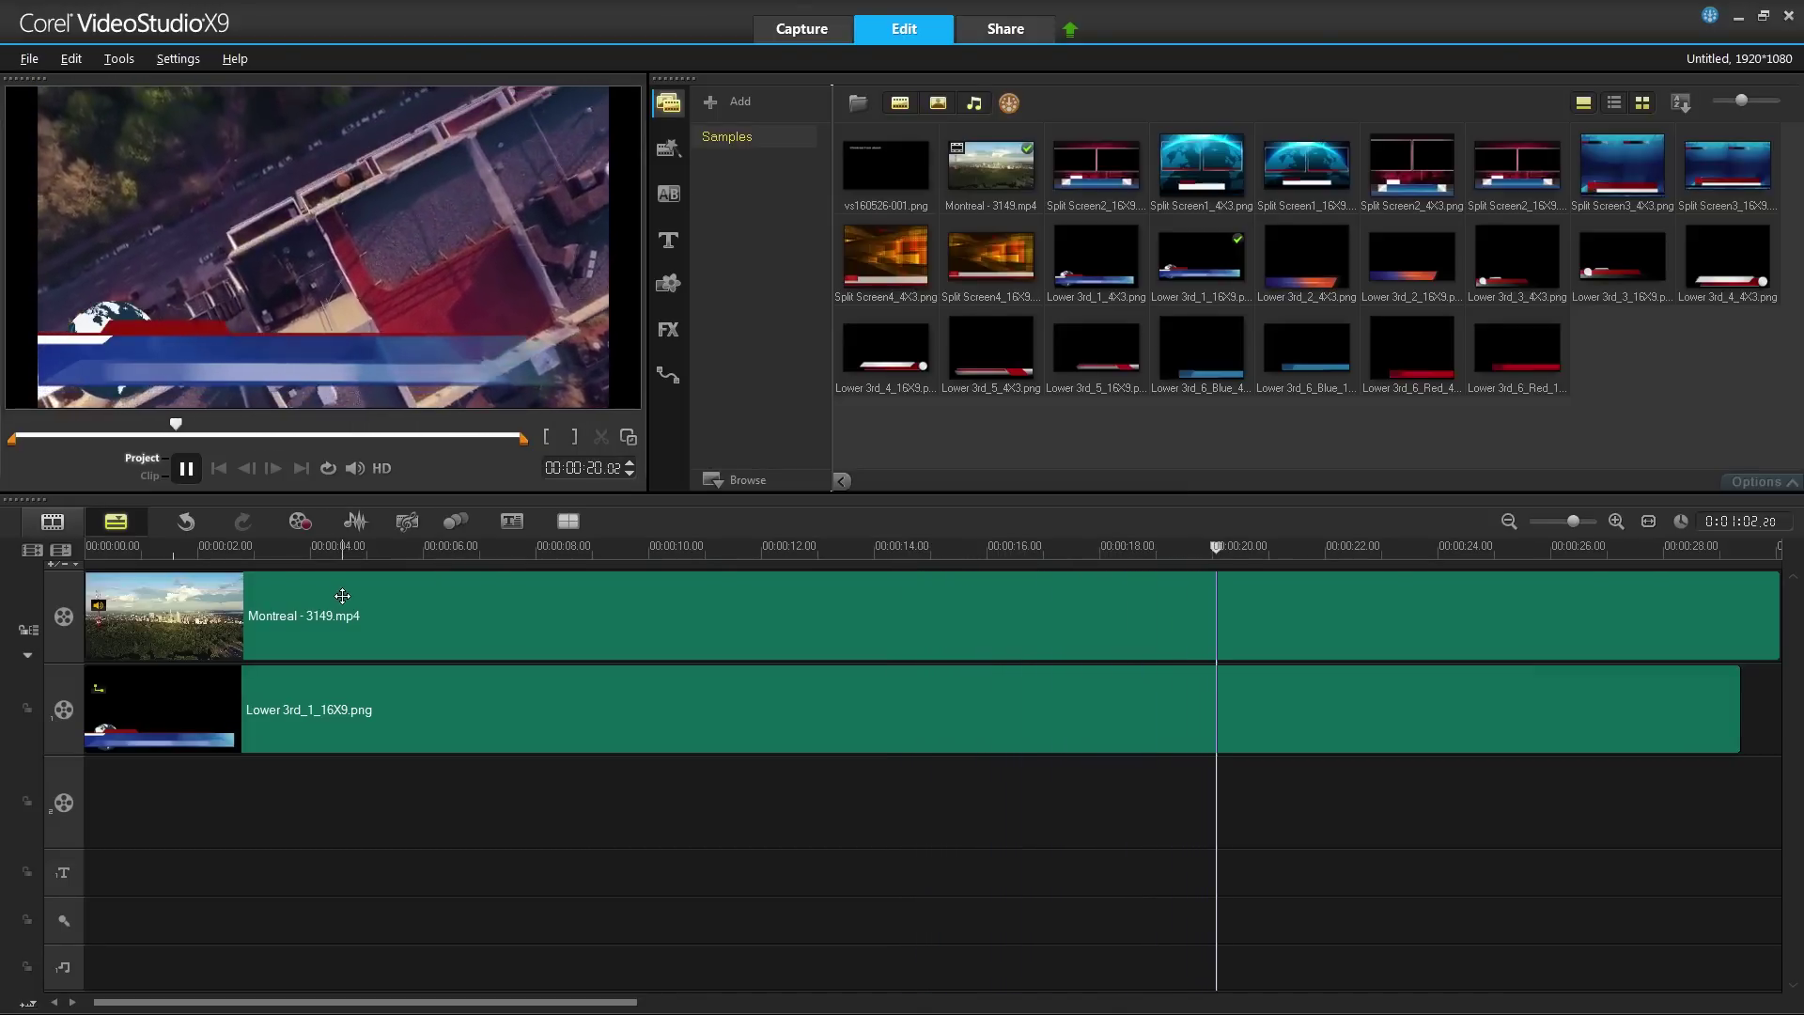
pyautogui.click(186, 468)
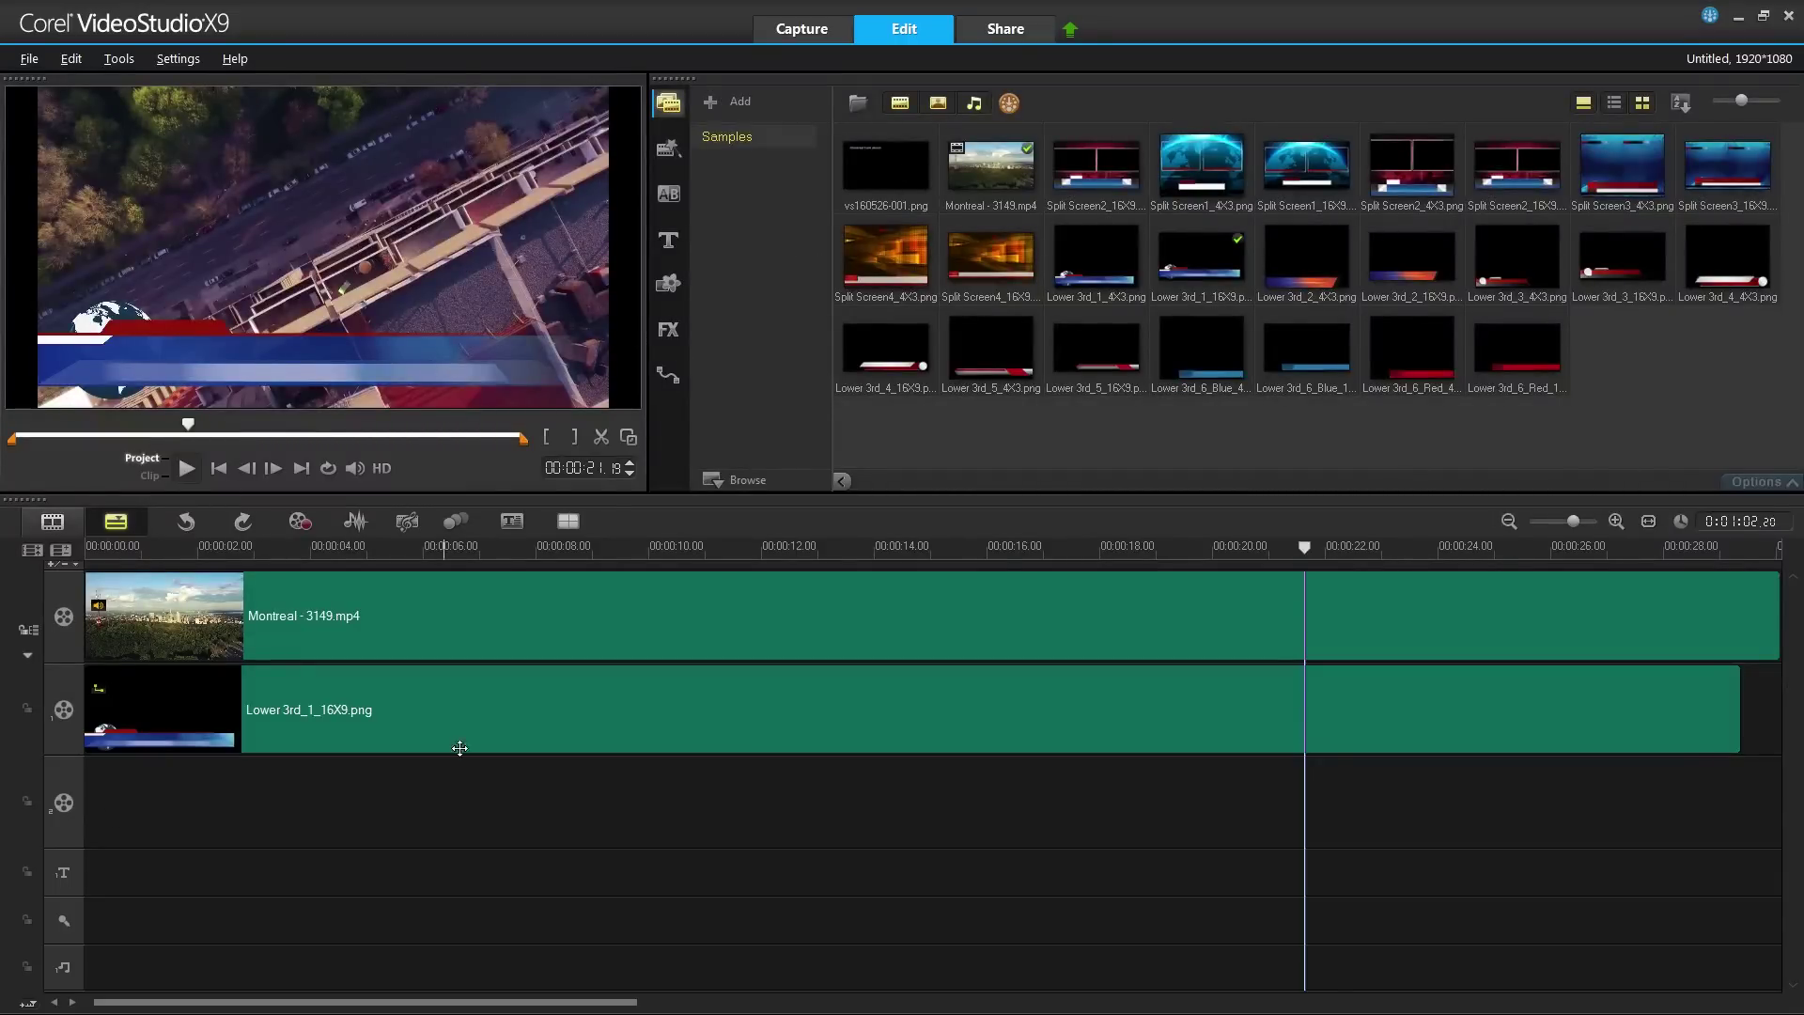
pyautogui.click(872, 173)
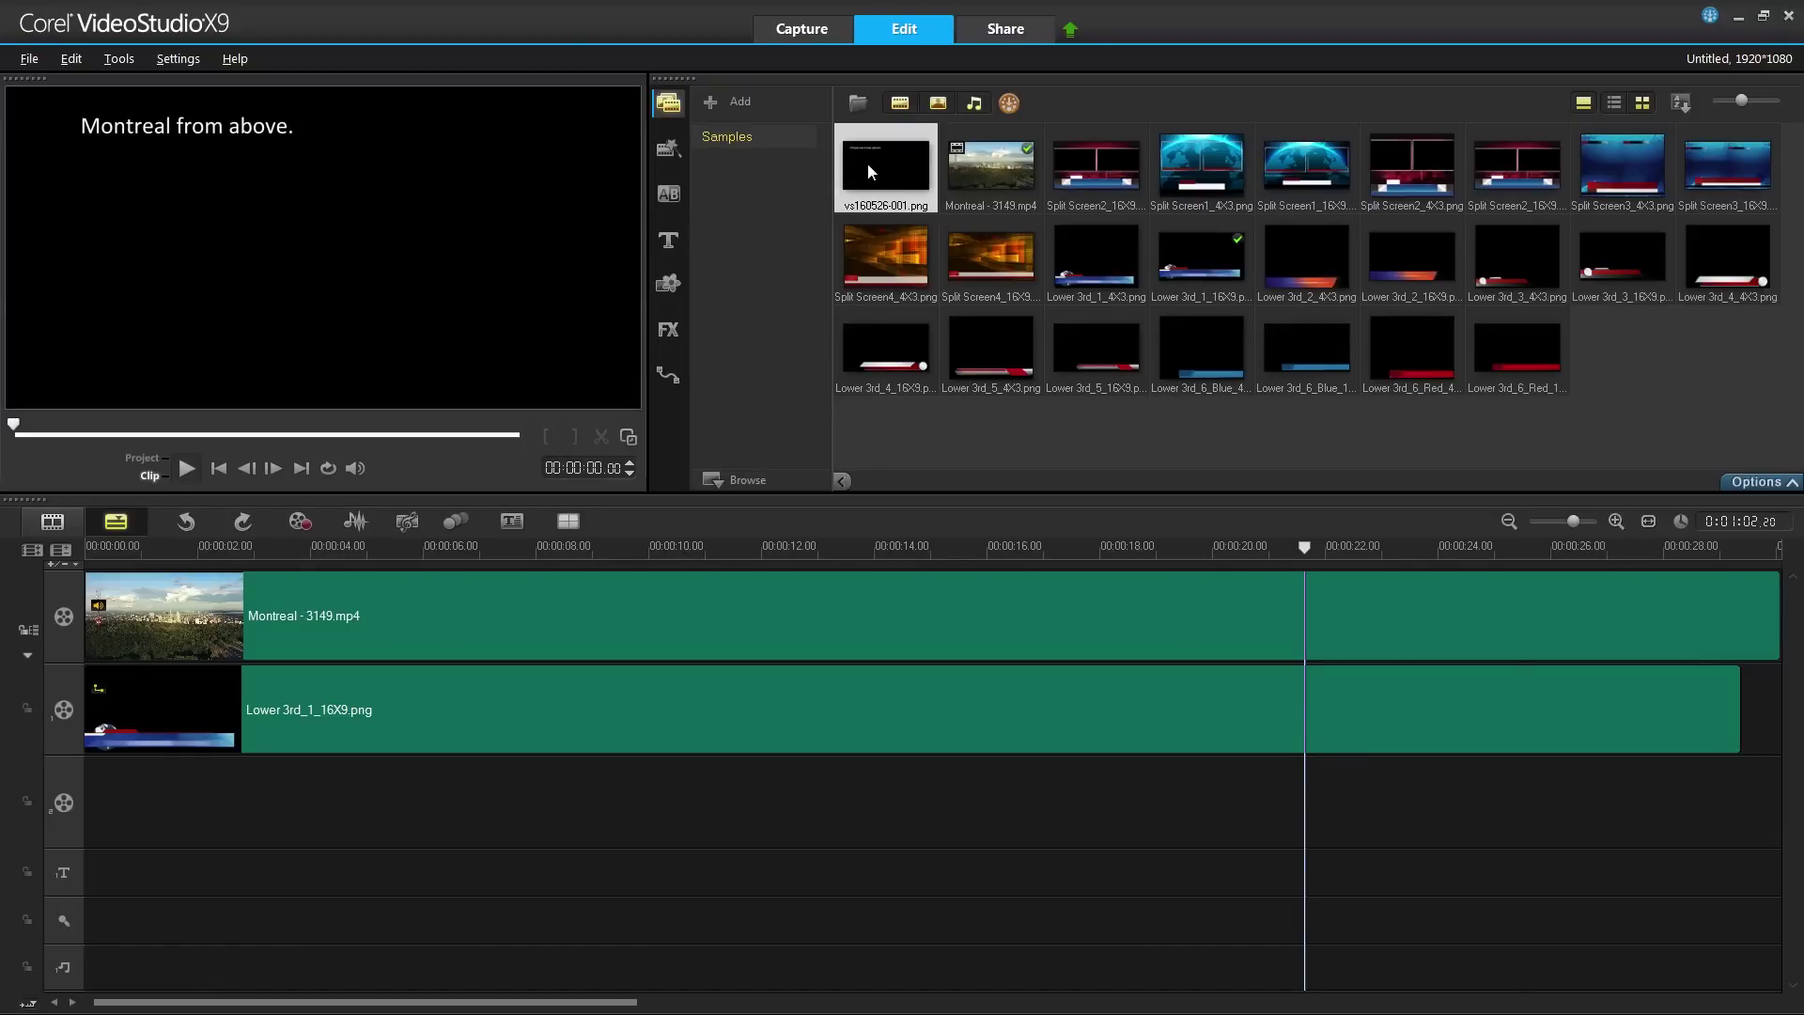
# - Add the title image to the third track for about 6 s, lower it onto the bar, and play back
pyautogui.moveTo(866, 163); pyautogui.dragTo(91, 810)
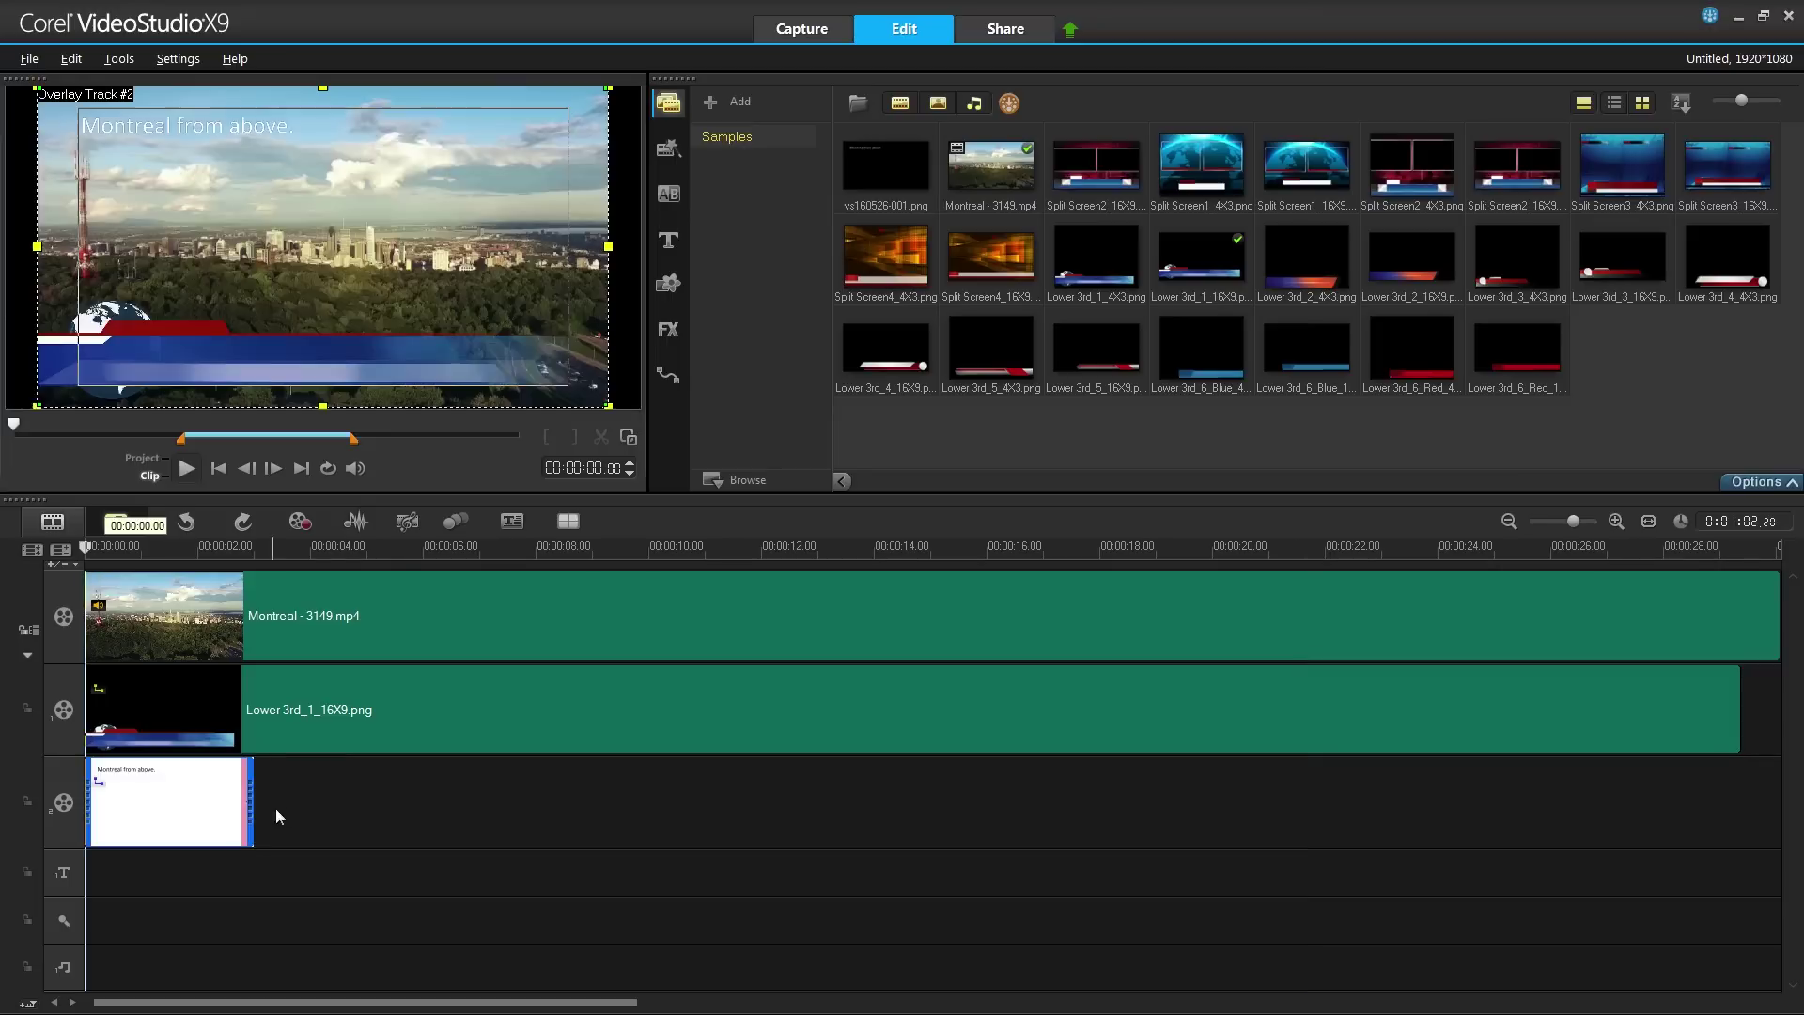
pyautogui.moveTo(252, 792); pyautogui.dragTo(1710, 812)
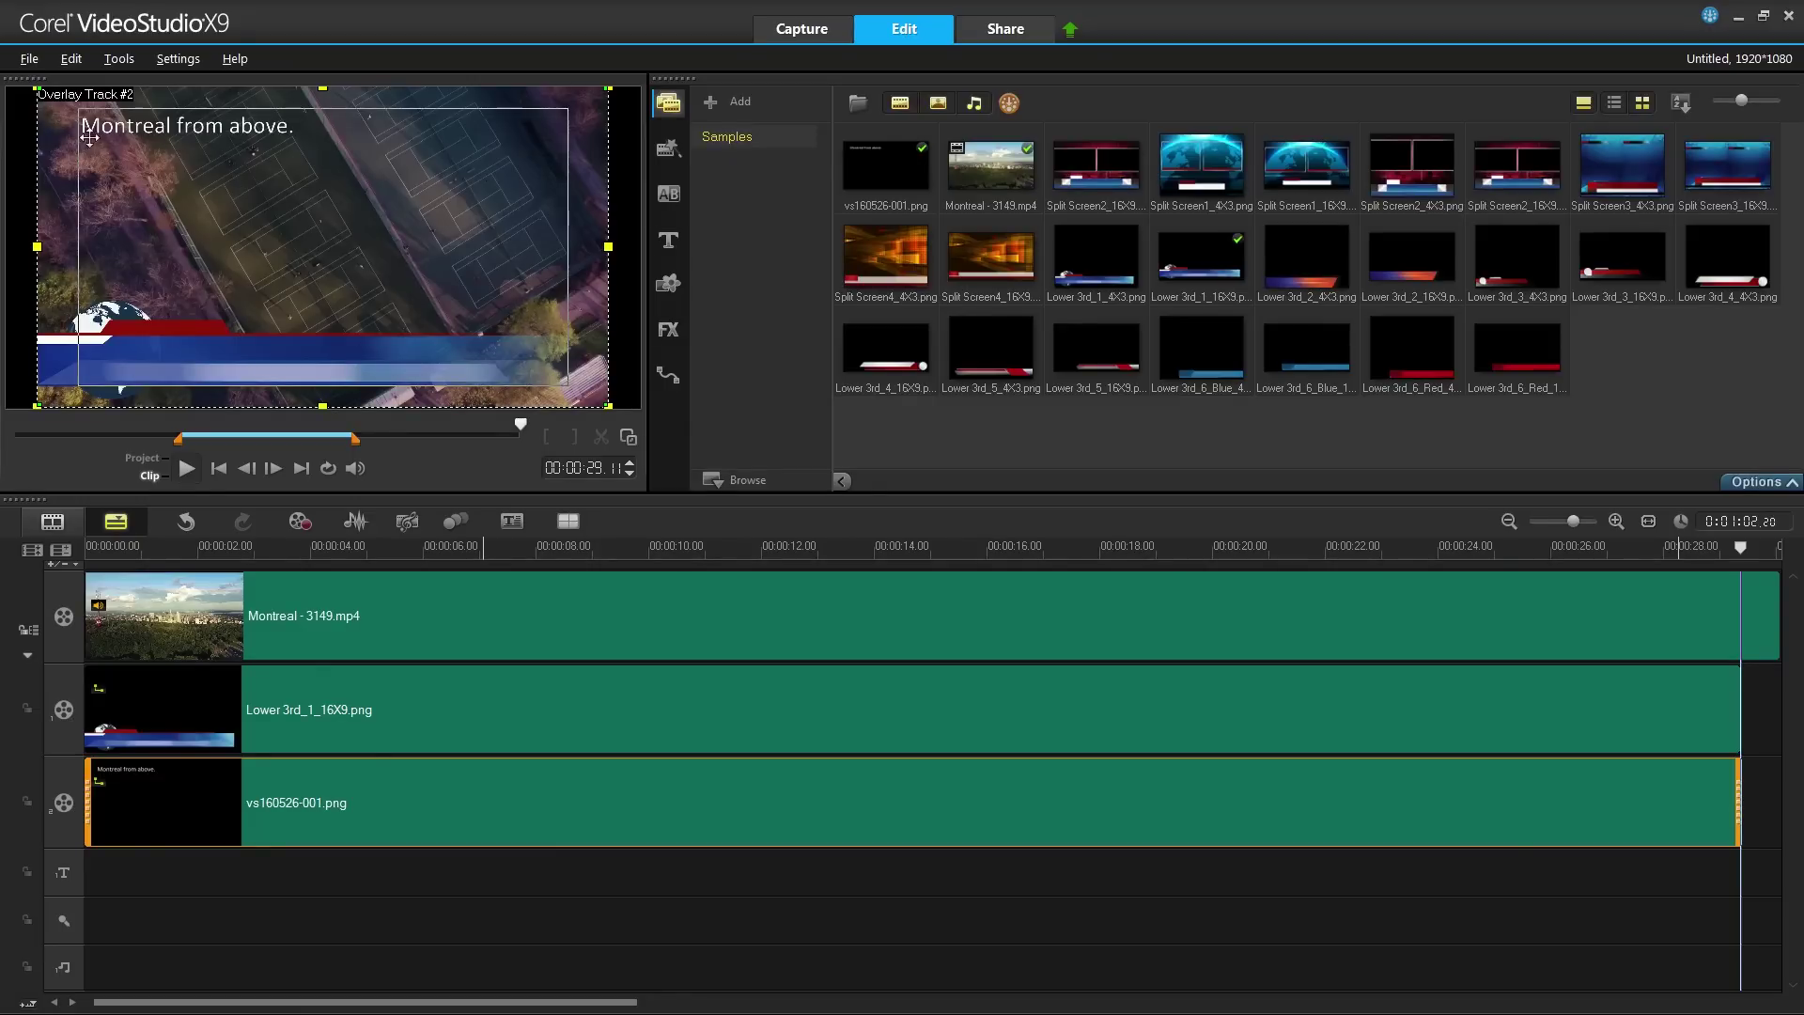
pyautogui.moveTo(120, 129); pyautogui.dragTo(154, 351)
pyautogui.click(192, 547)
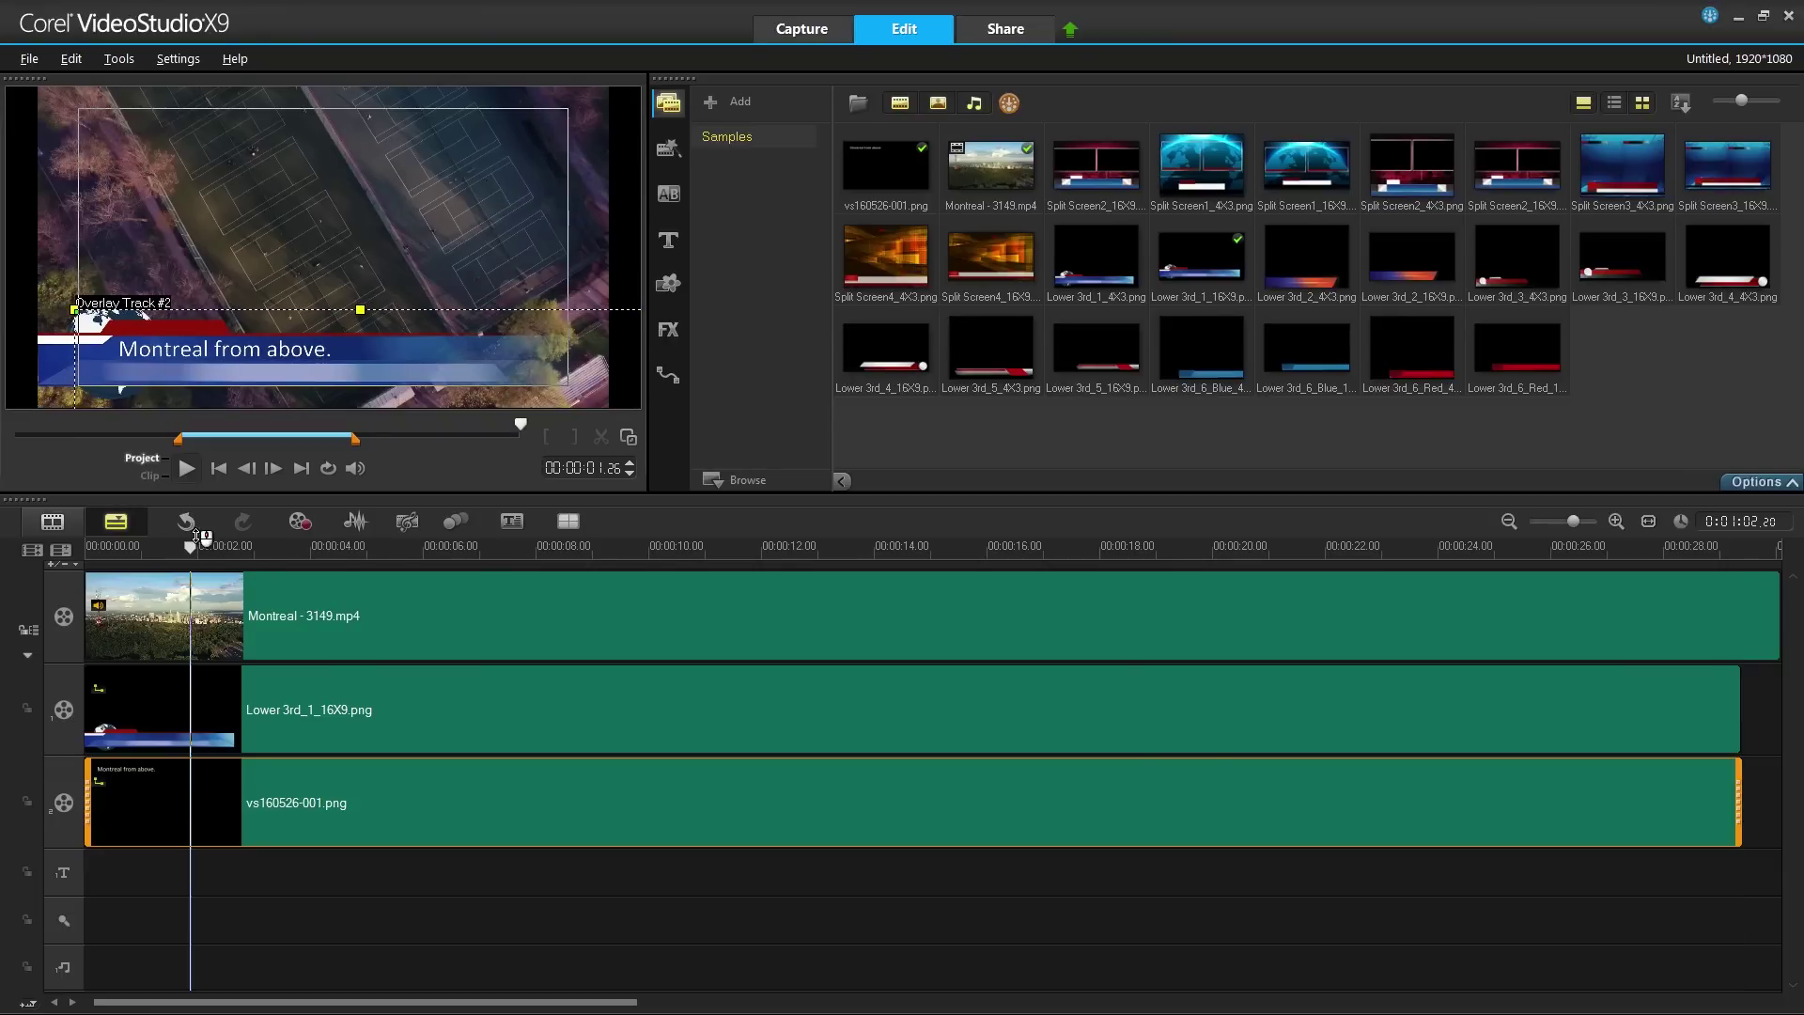
pyautogui.click(186, 468)
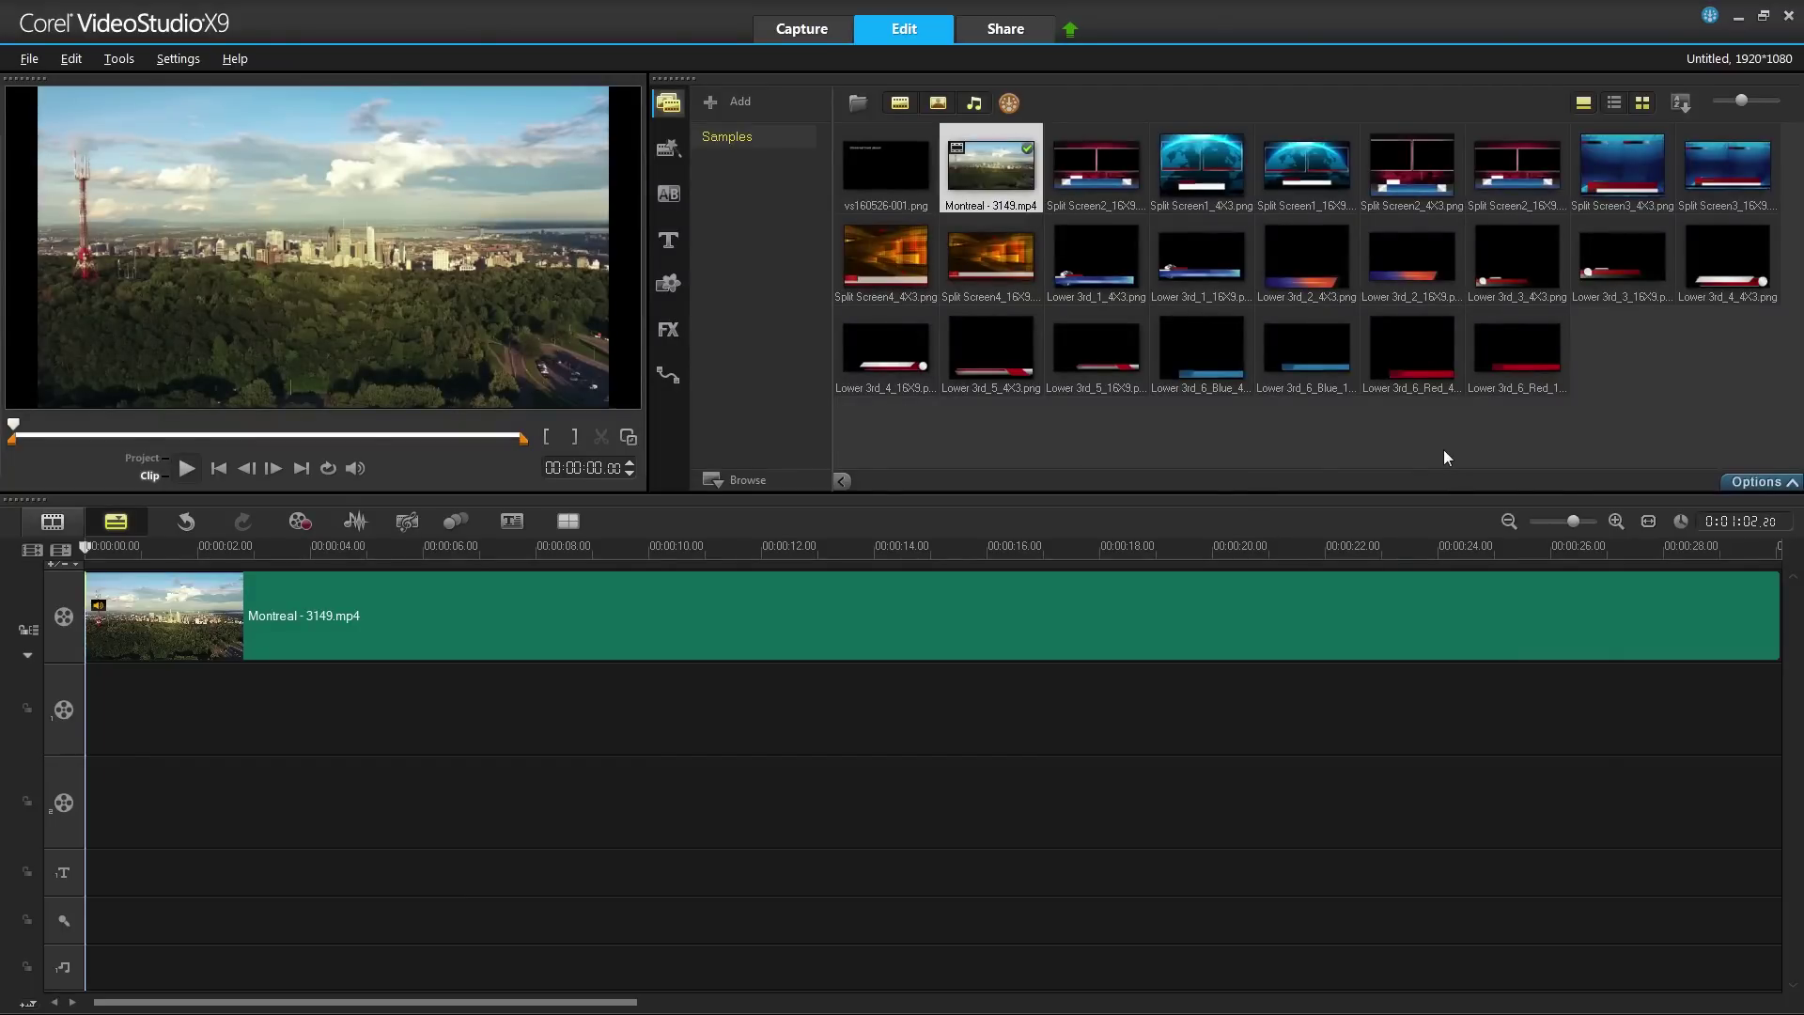
# - Preview the Split Screen2, 3 and 4 templates in both ratios, ending on Split Screen2_16X9
pyautogui.click(1507, 182)
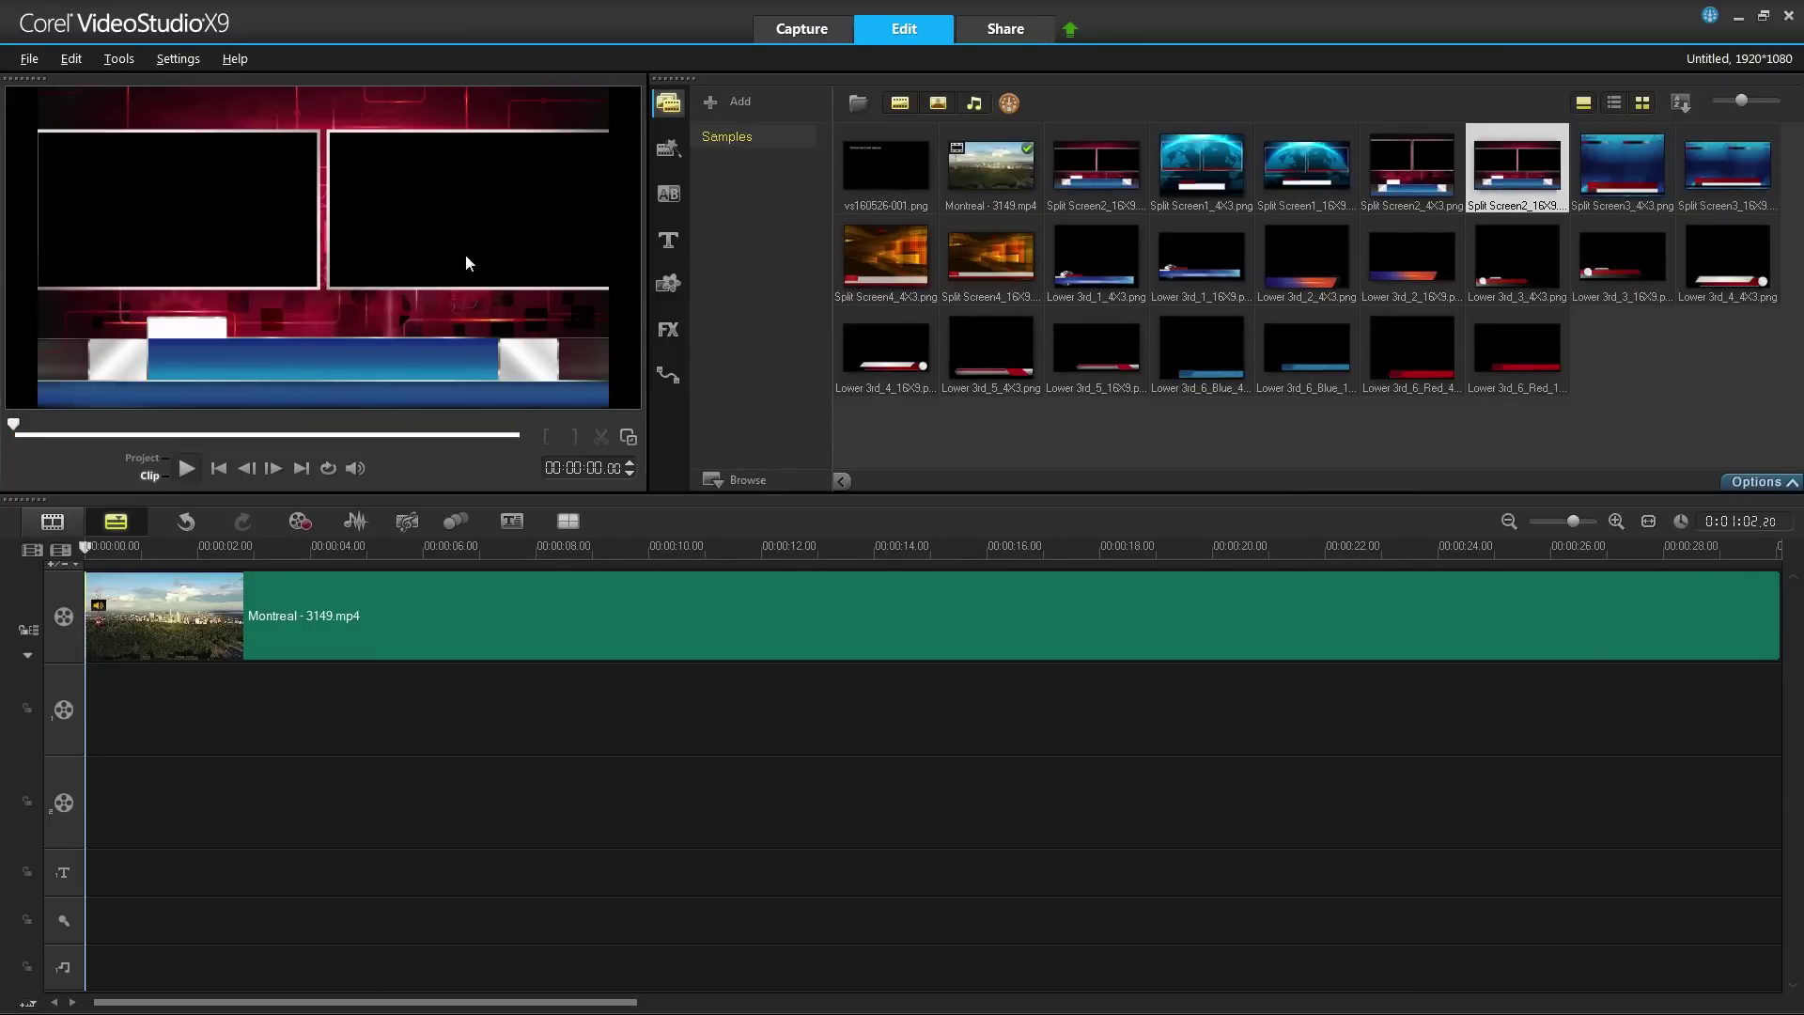
pyautogui.click(1636, 175)
pyautogui.click(1717, 186)
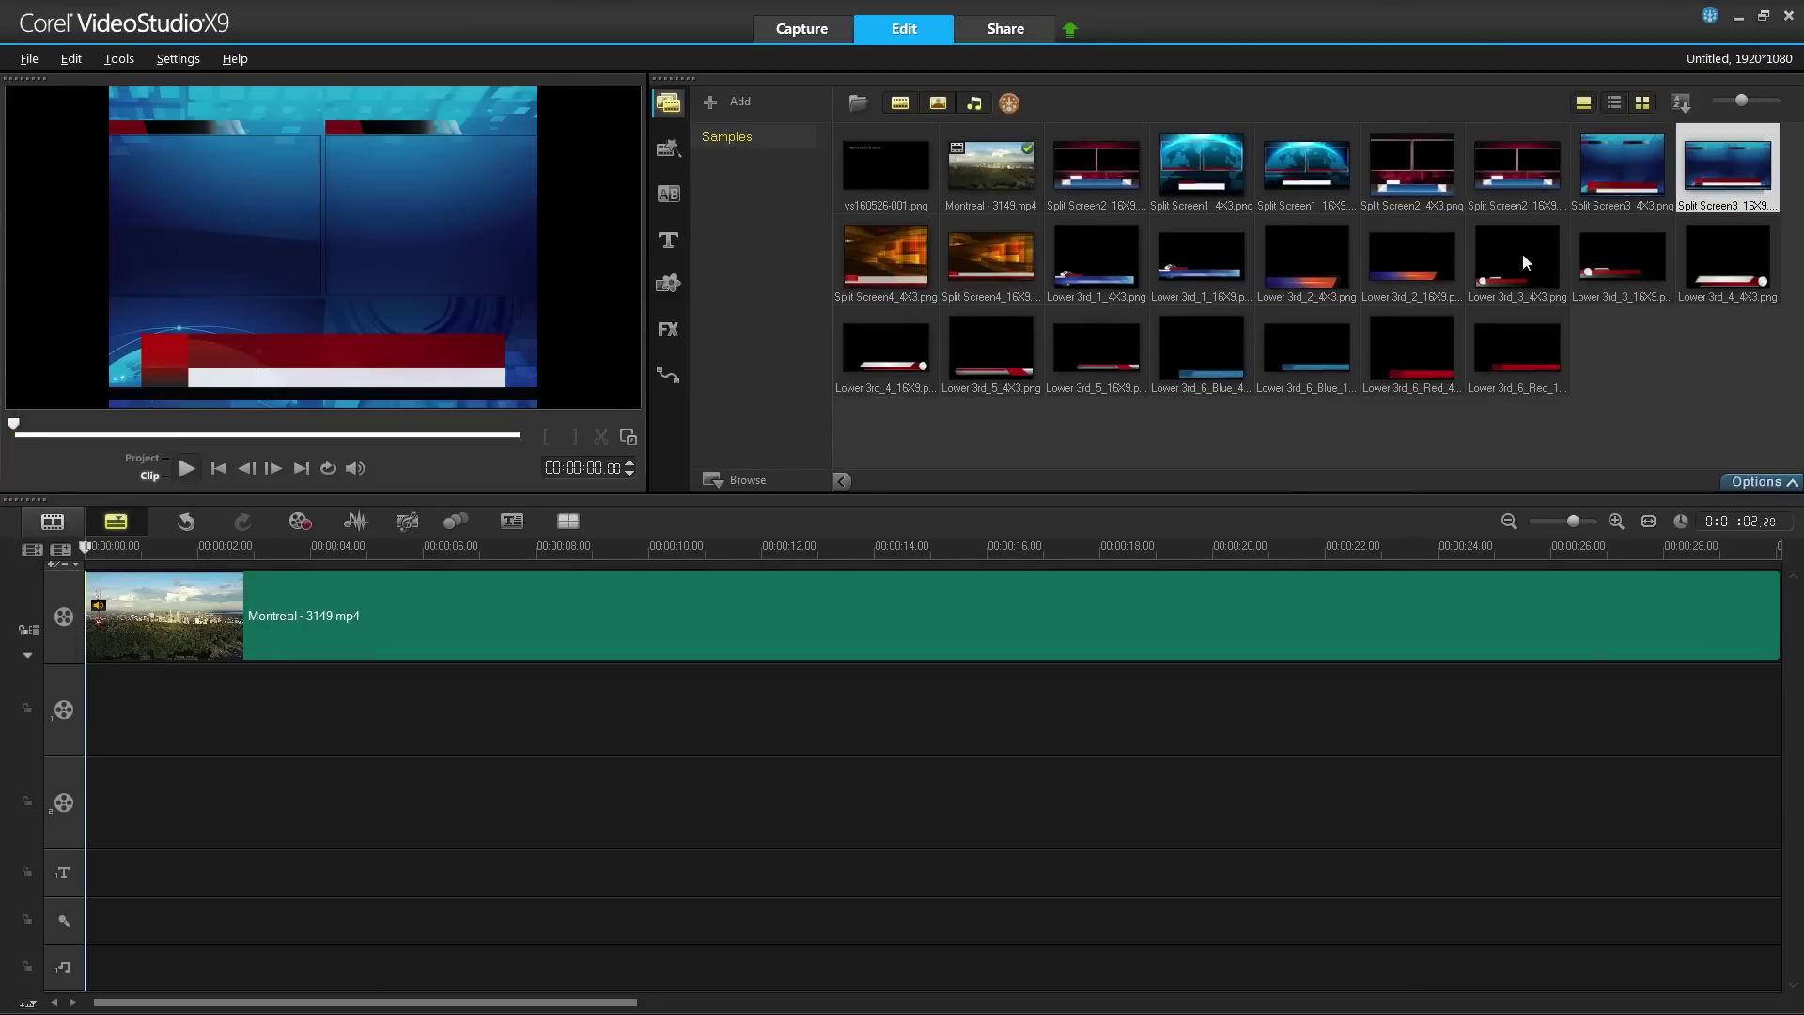
pyautogui.click(929, 246)
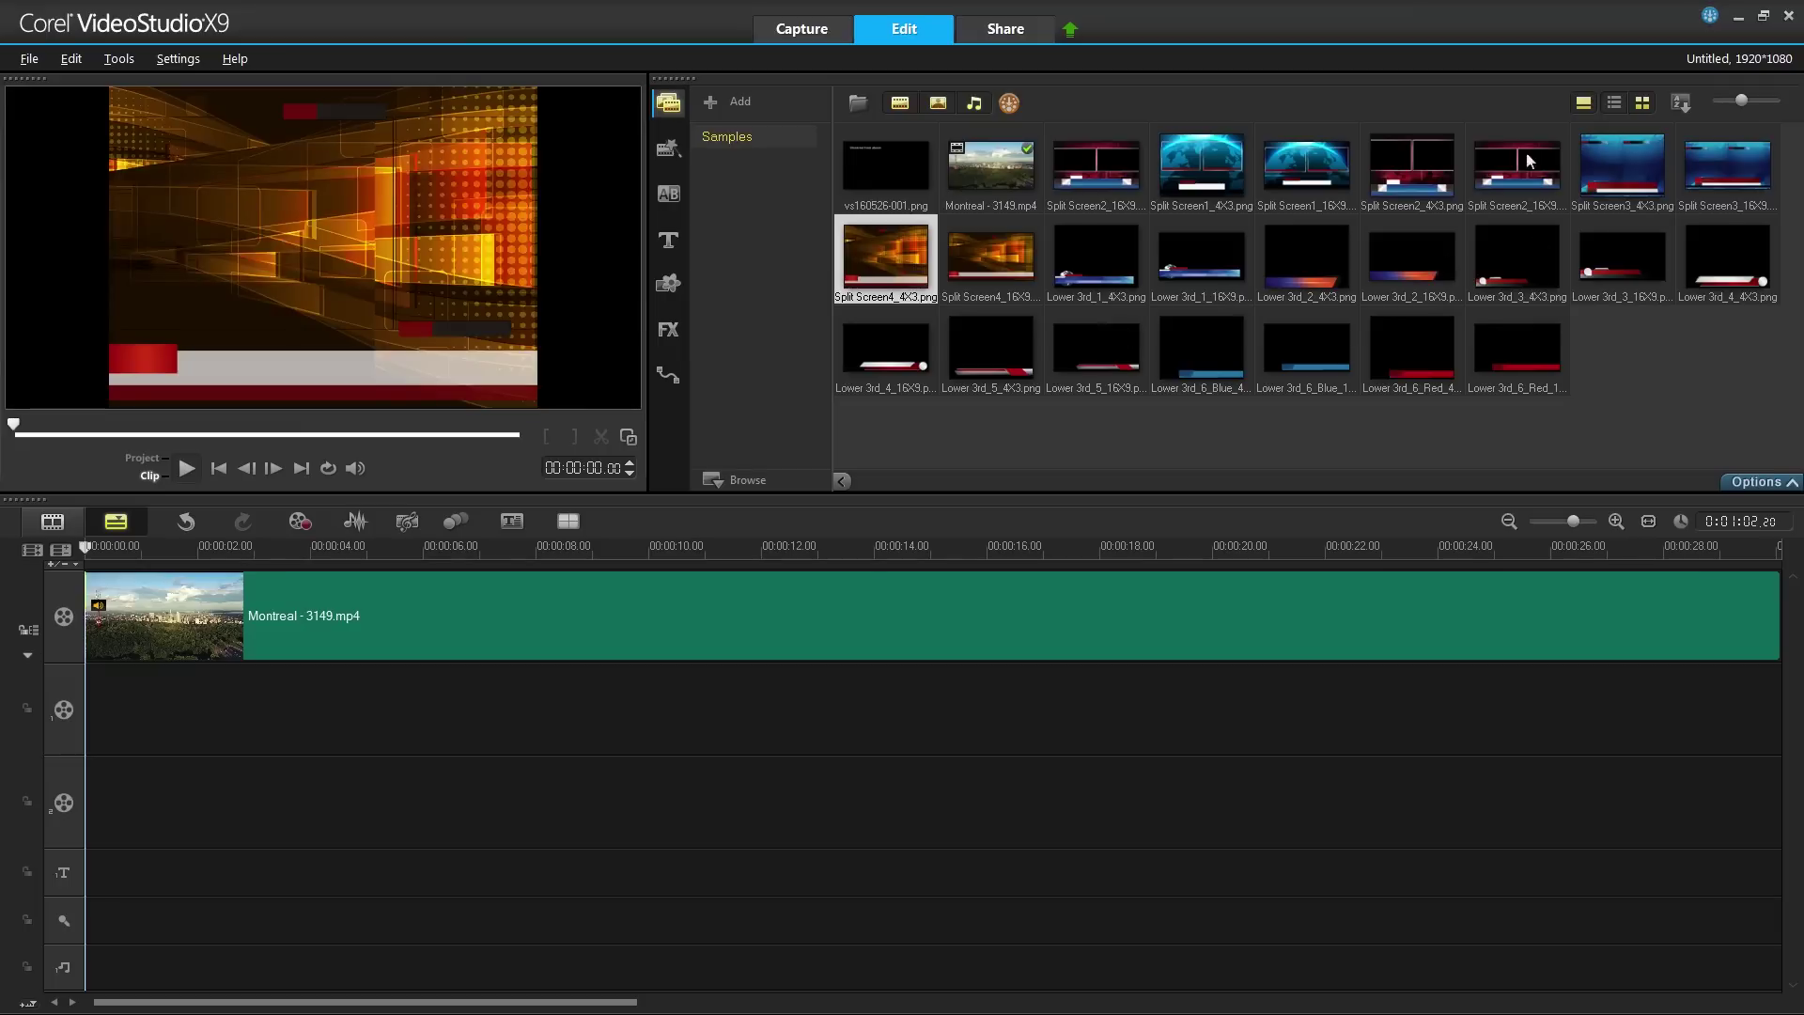
pyautogui.click(1414, 183)
pyautogui.click(1658, 226)
pyautogui.click(1515, 181)
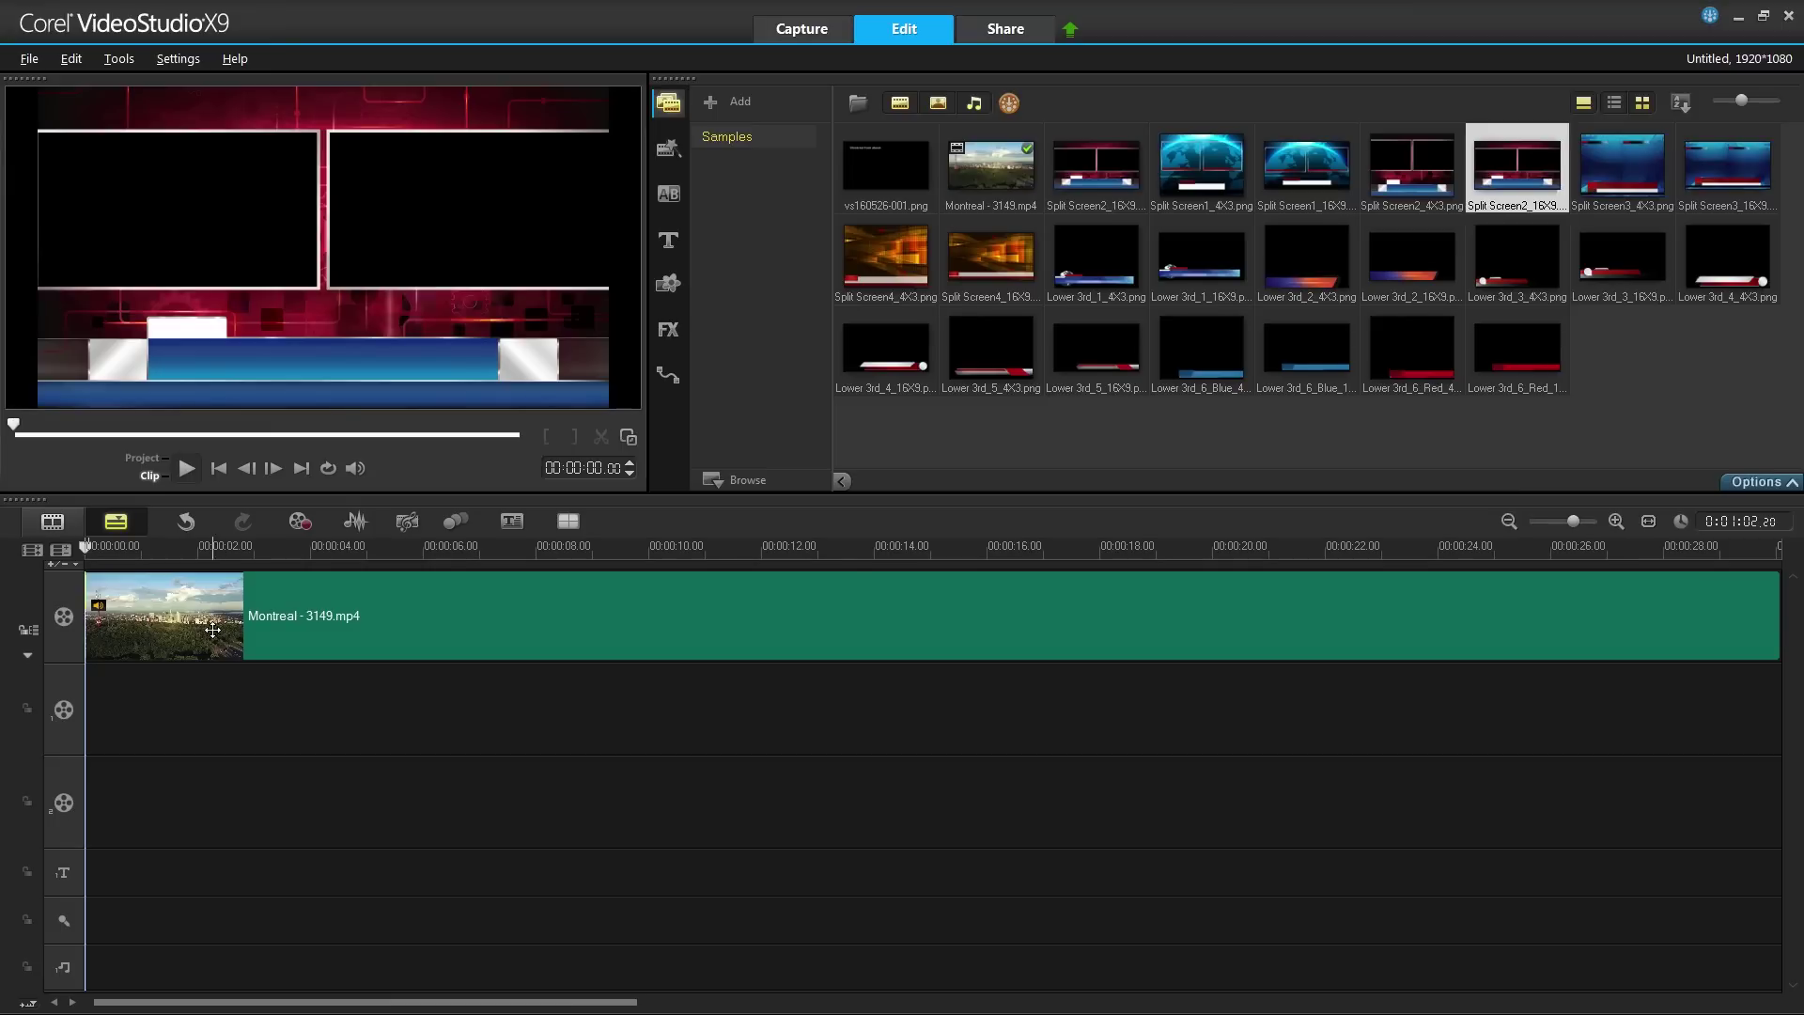
# - Move the Montreal clip from the Video Track to Overlay Track 1 and shift it right within the frame
pyautogui.click(159, 615)
pyautogui.moveTo(121, 598); pyautogui.dragTo(125, 693)
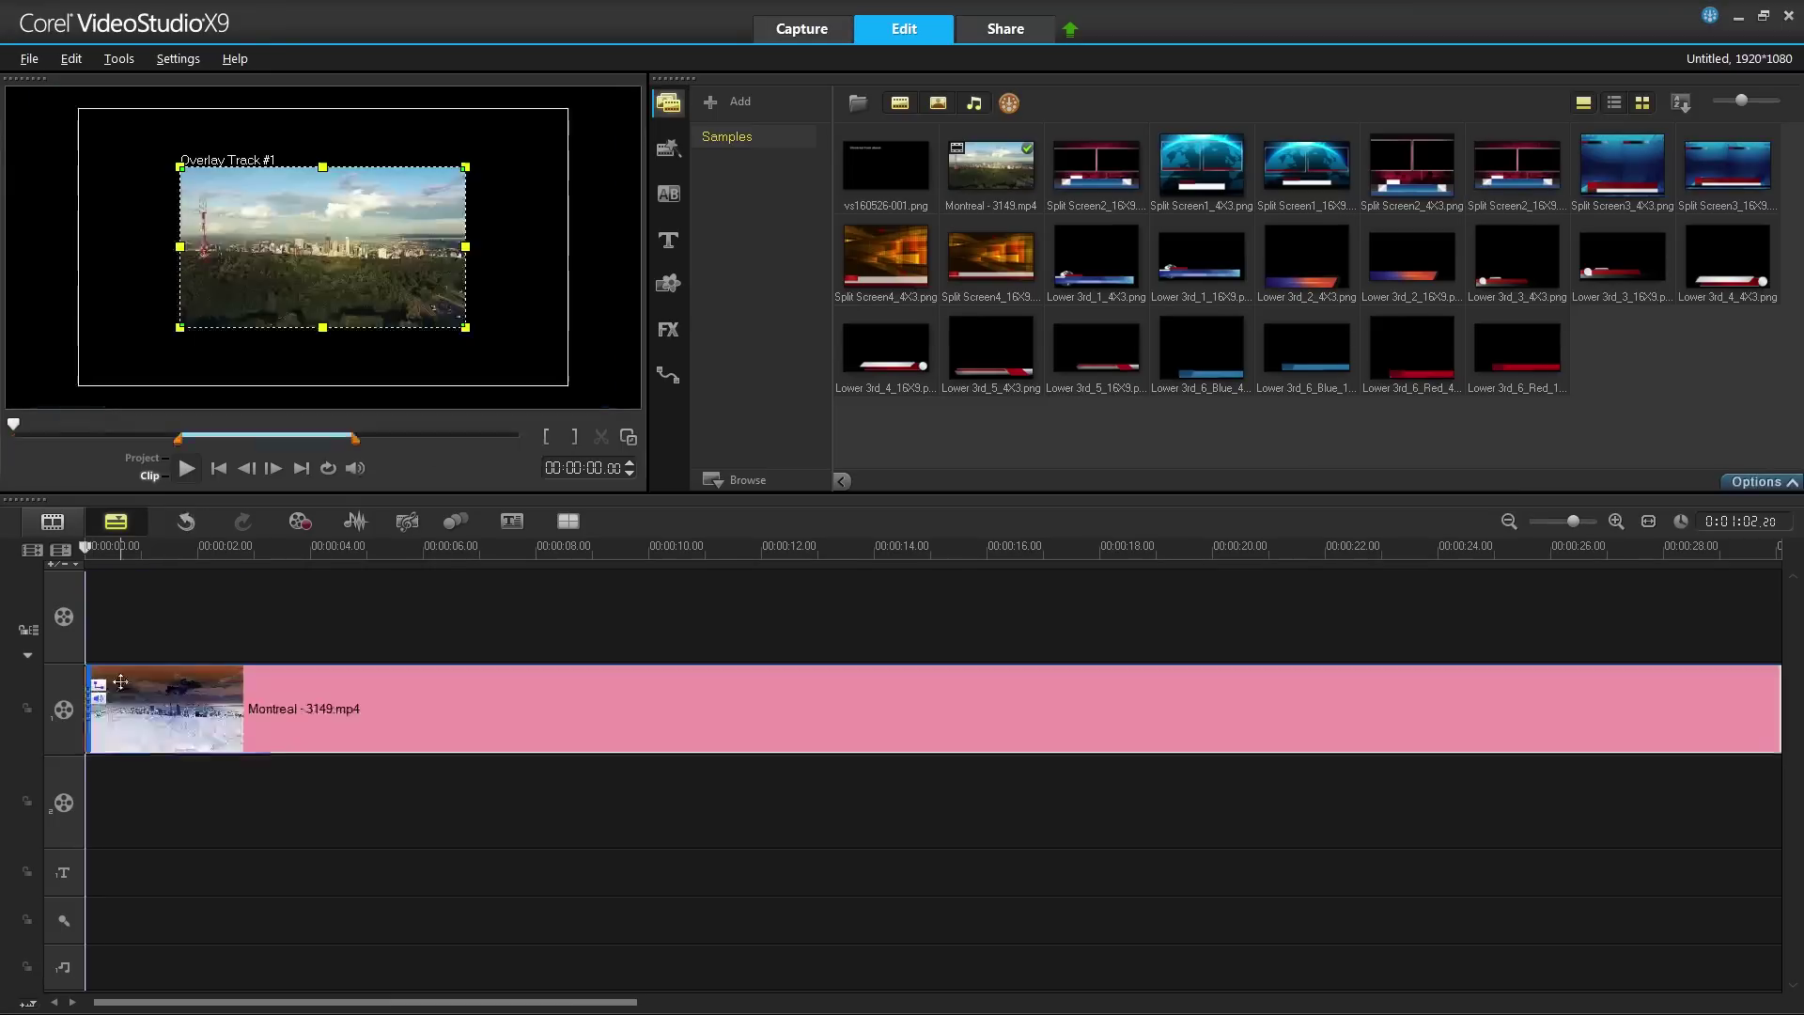
pyautogui.moveTo(306, 253)
pyautogui.mouseDown()
pyautogui.moveTo(319, 226)
pyautogui.moveTo(400, 294)
pyautogui.moveTo(419, 286)
pyautogui.moveTo(321, 299)
pyautogui.moveTo(278, 257)
pyautogui.mouseUp()
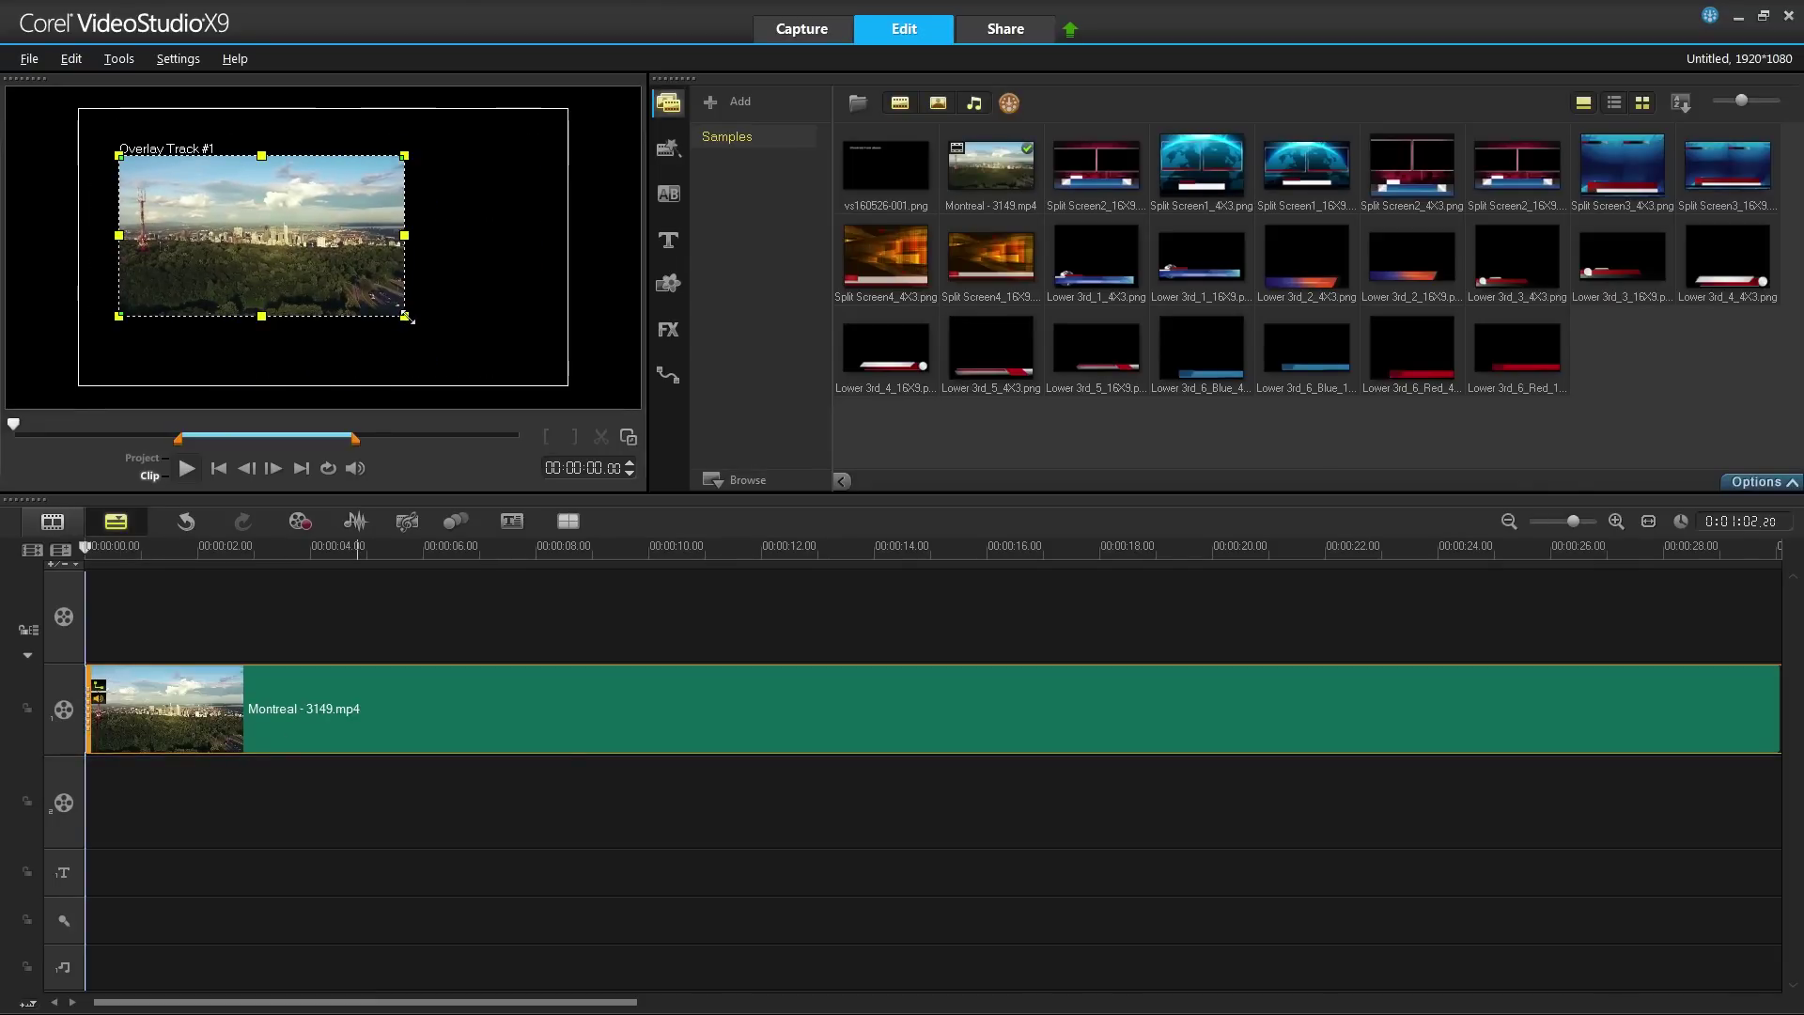
pyautogui.moveTo(294, 261); pyautogui.dragTo(331, 279)
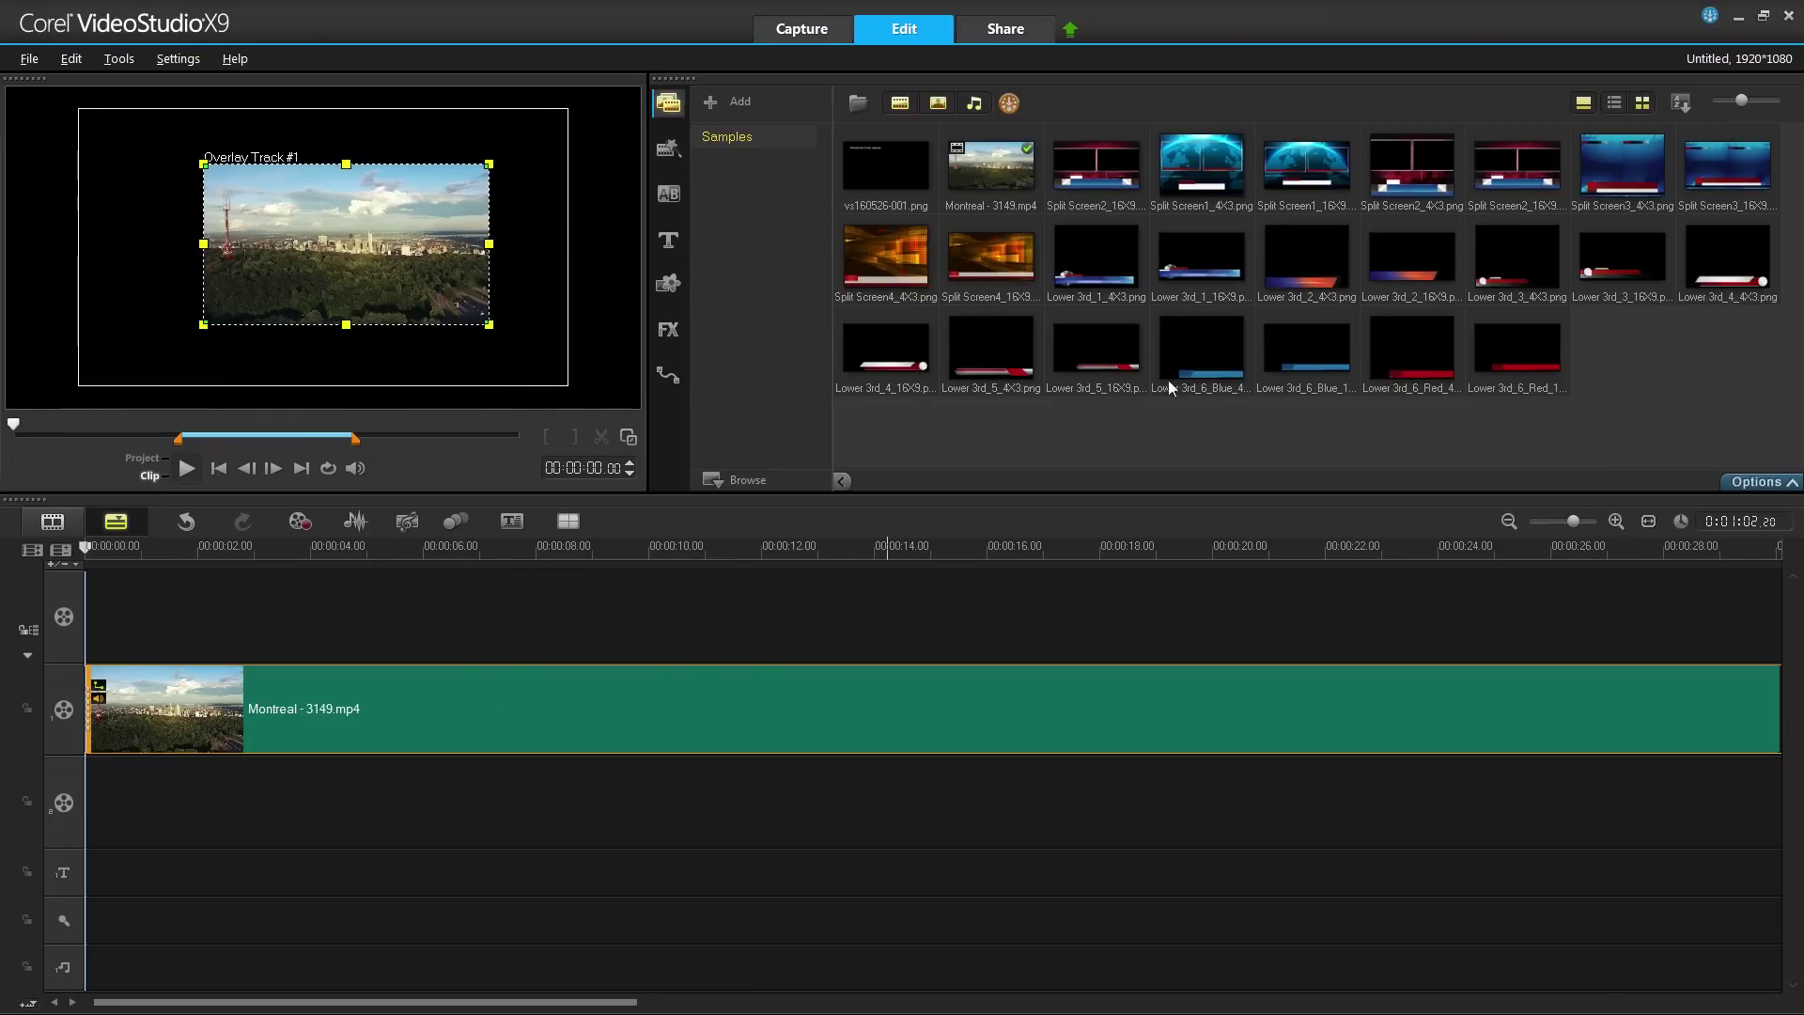
# - Add Split Screen2_16X9 to Overlay Track 2, lengthen it, and fit it to screen
pyautogui.click(1514, 181)
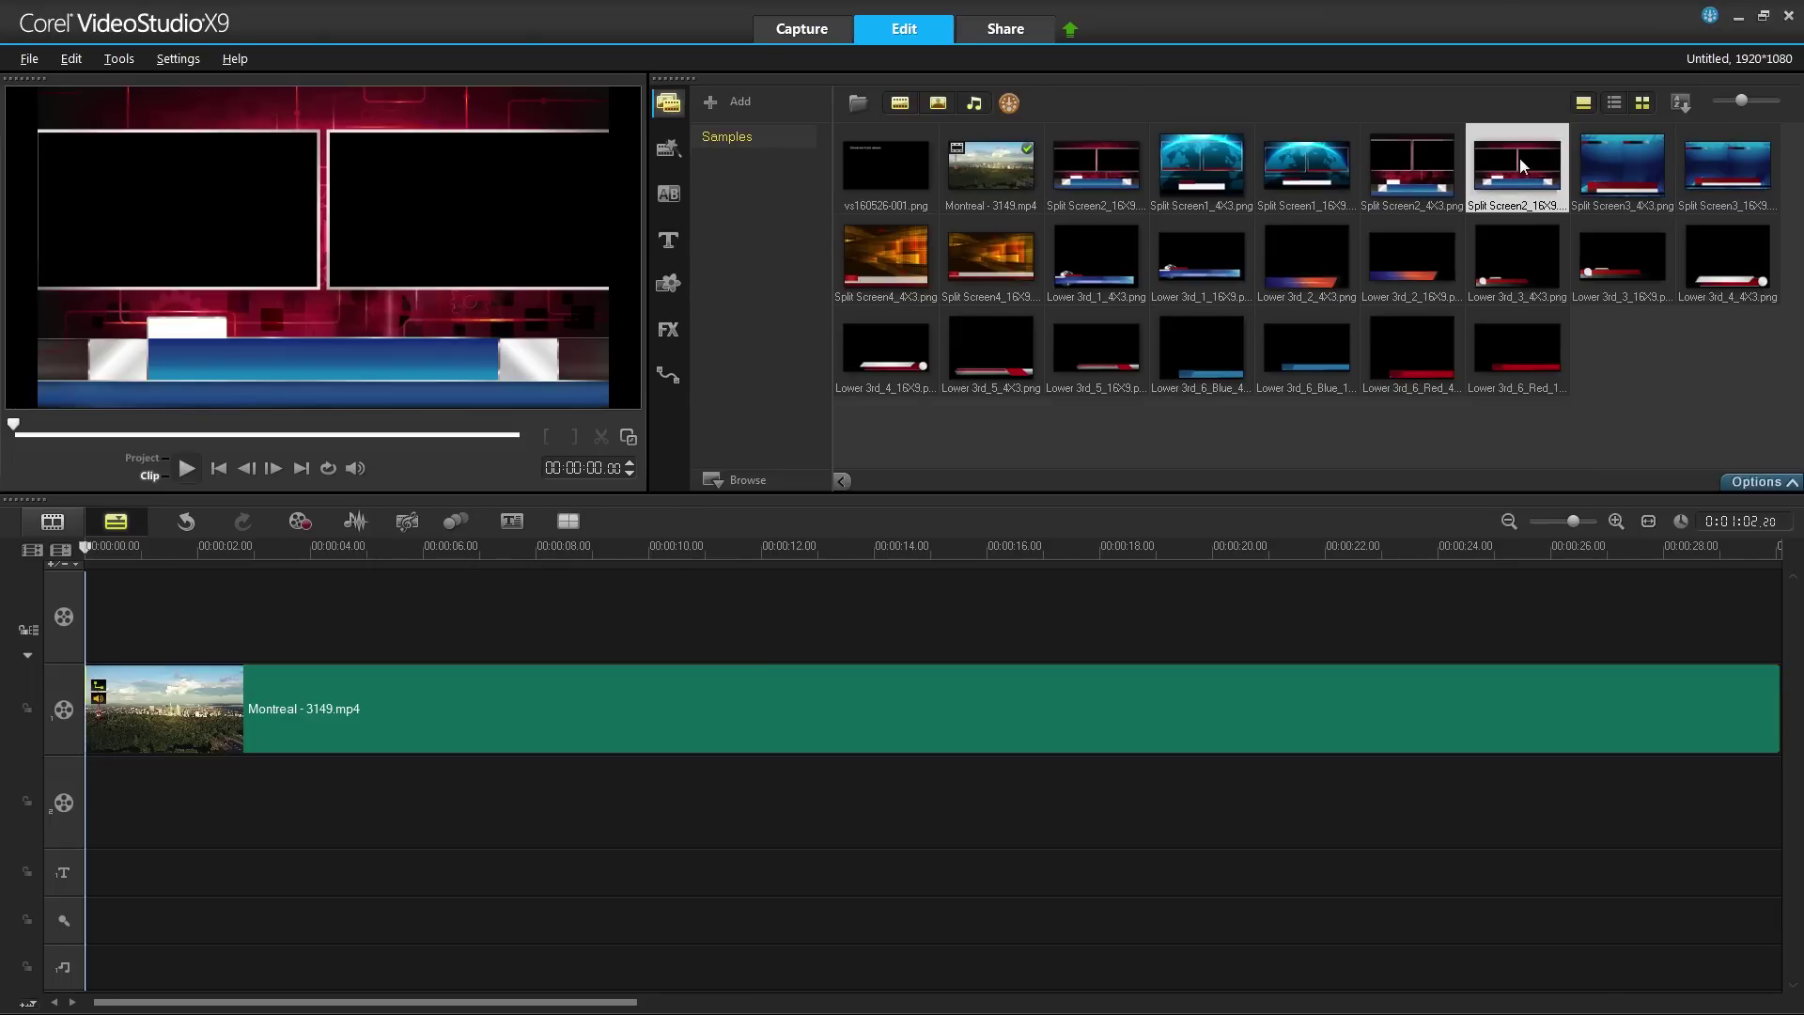
pyautogui.moveTo(1522, 167); pyautogui.dragTo(104, 841)
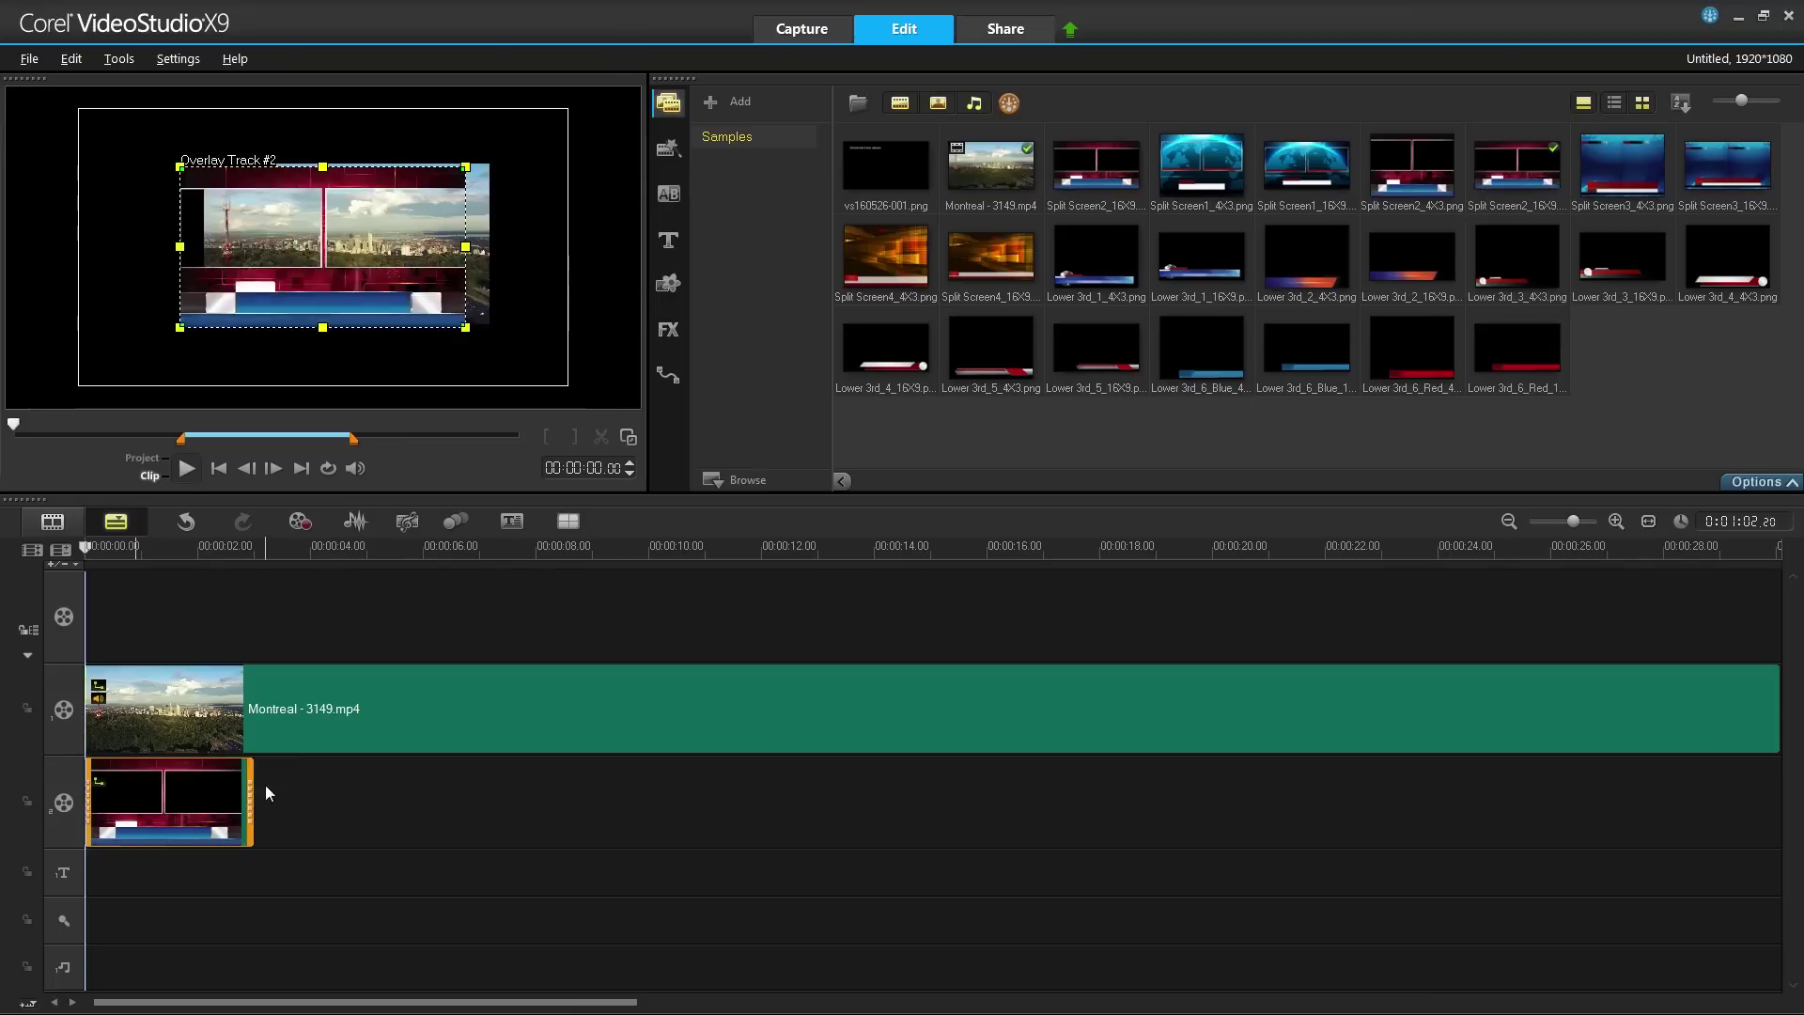
pyautogui.moveTo(250, 794); pyautogui.dragTo(1774, 792)
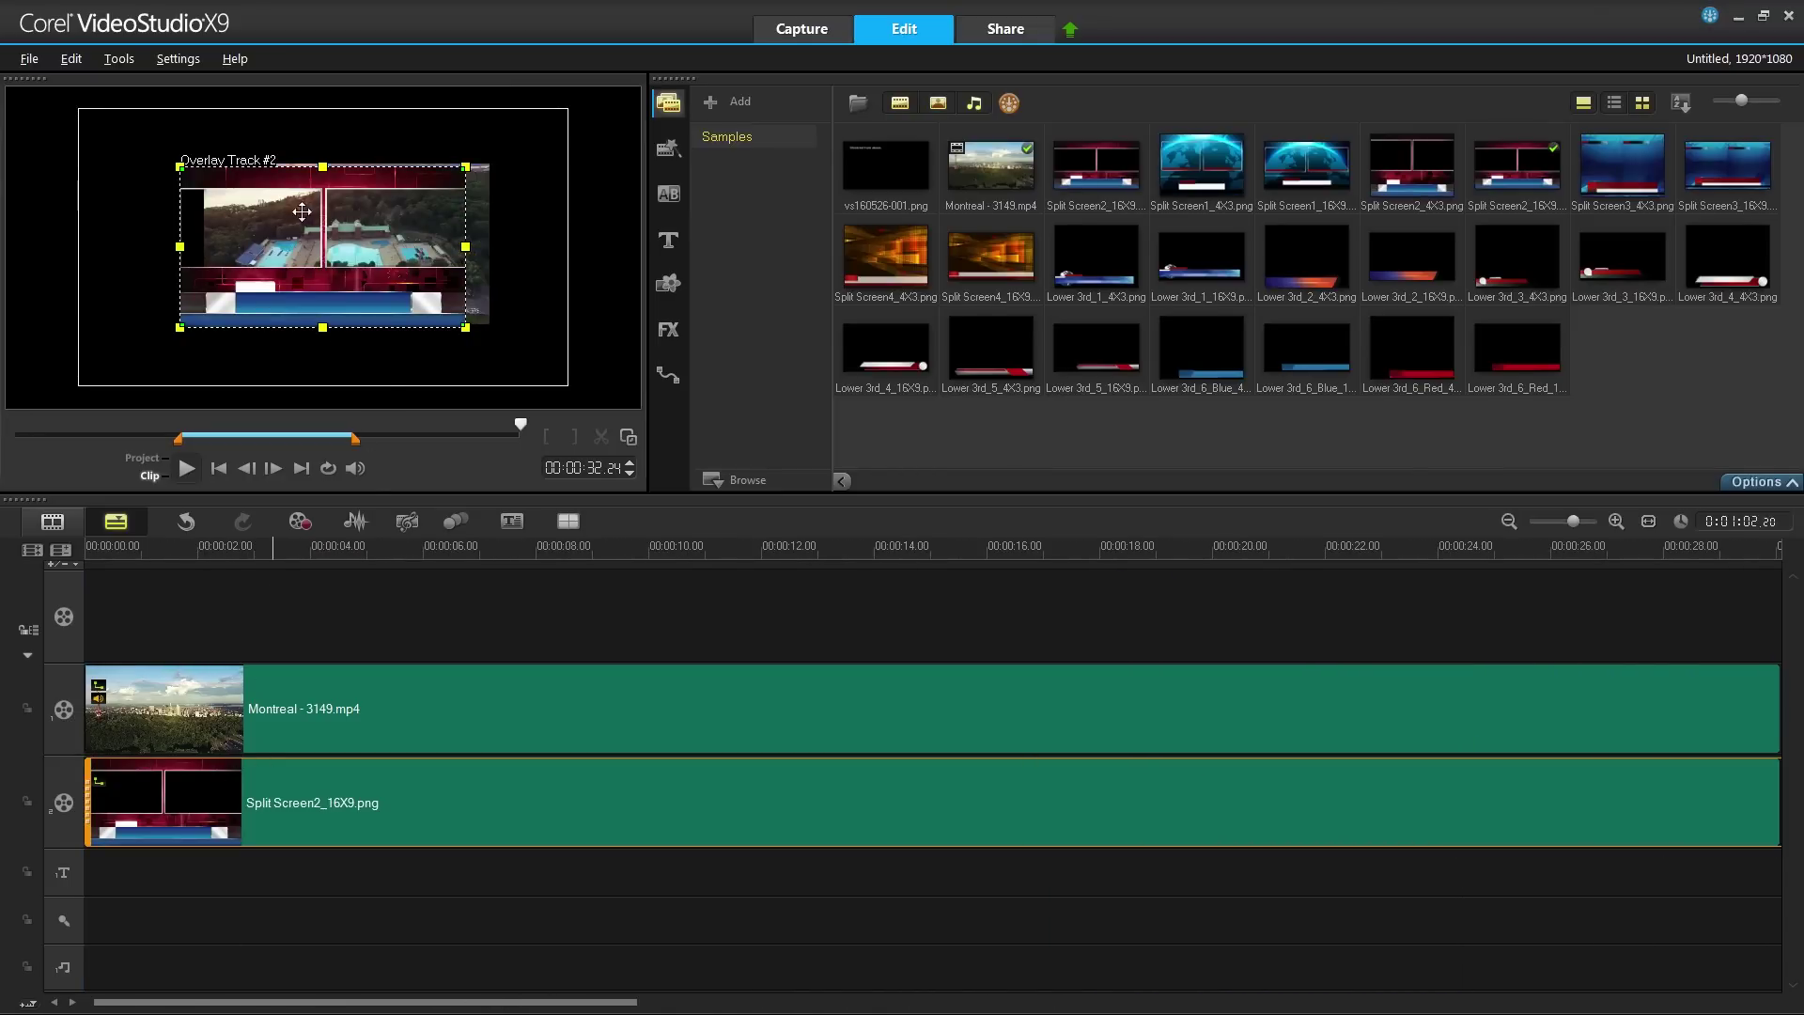
pyautogui.rightClick(318, 281)
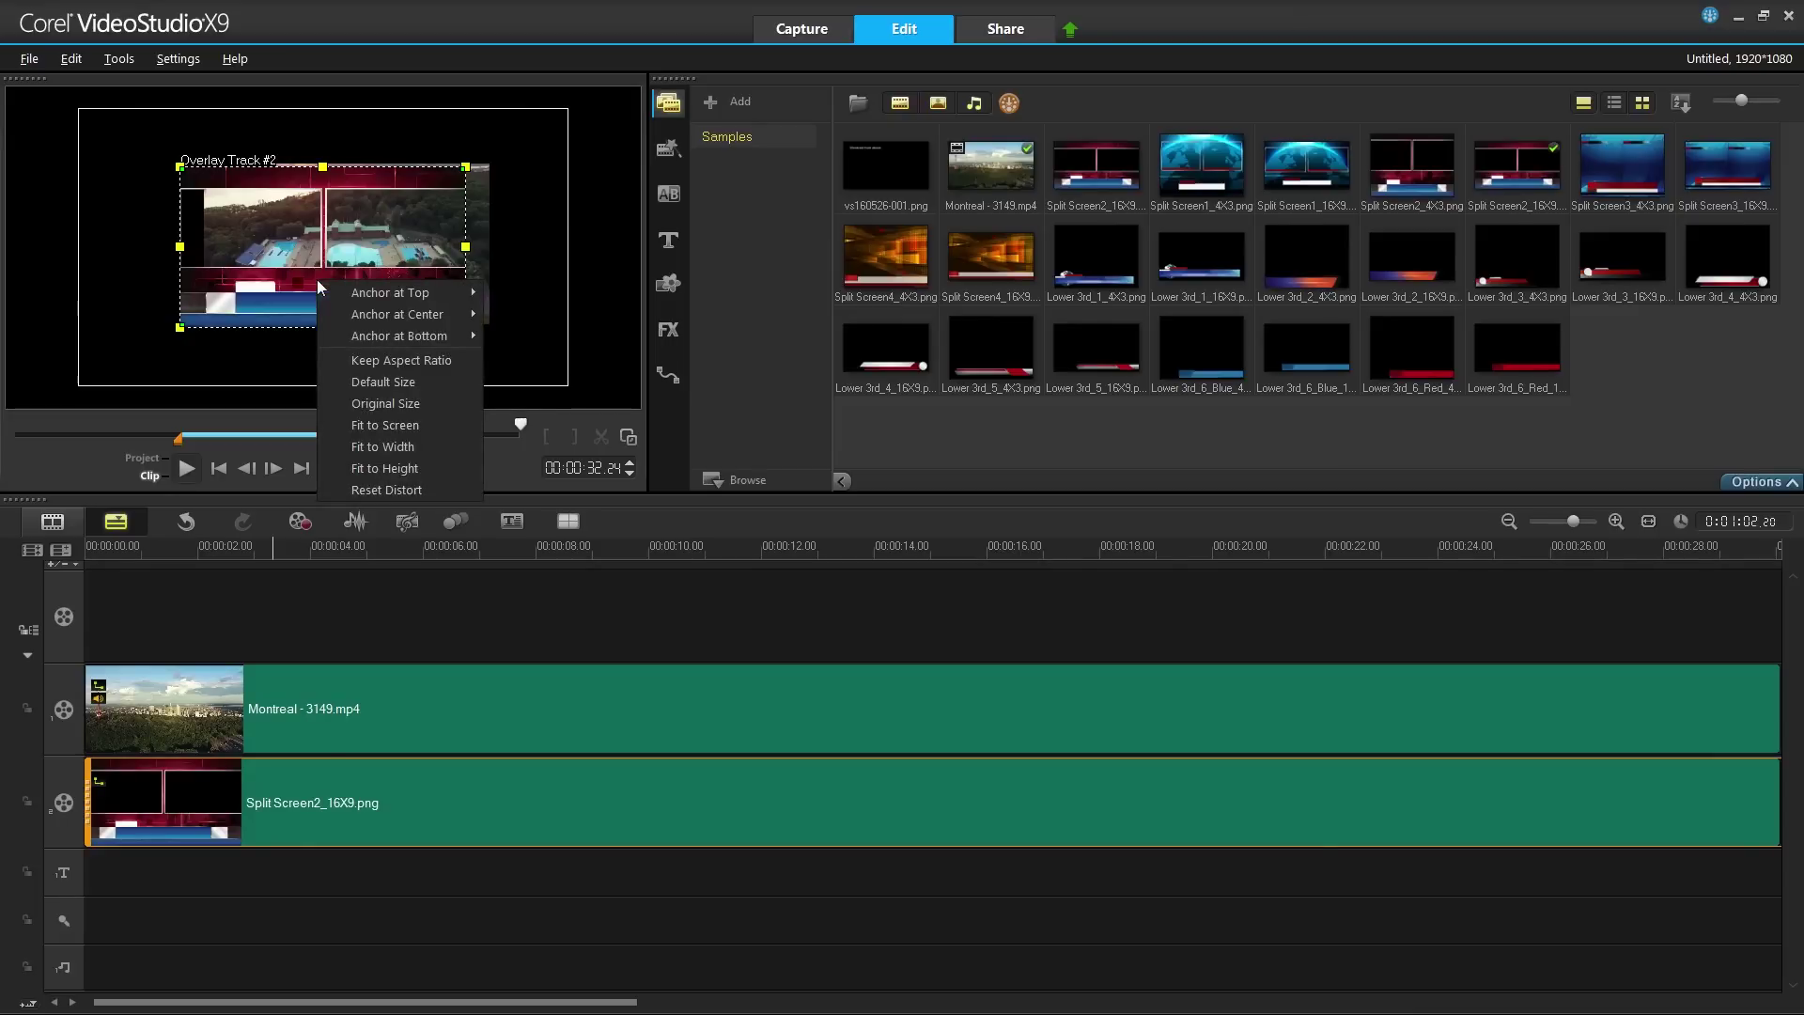
pyautogui.click(377, 433)
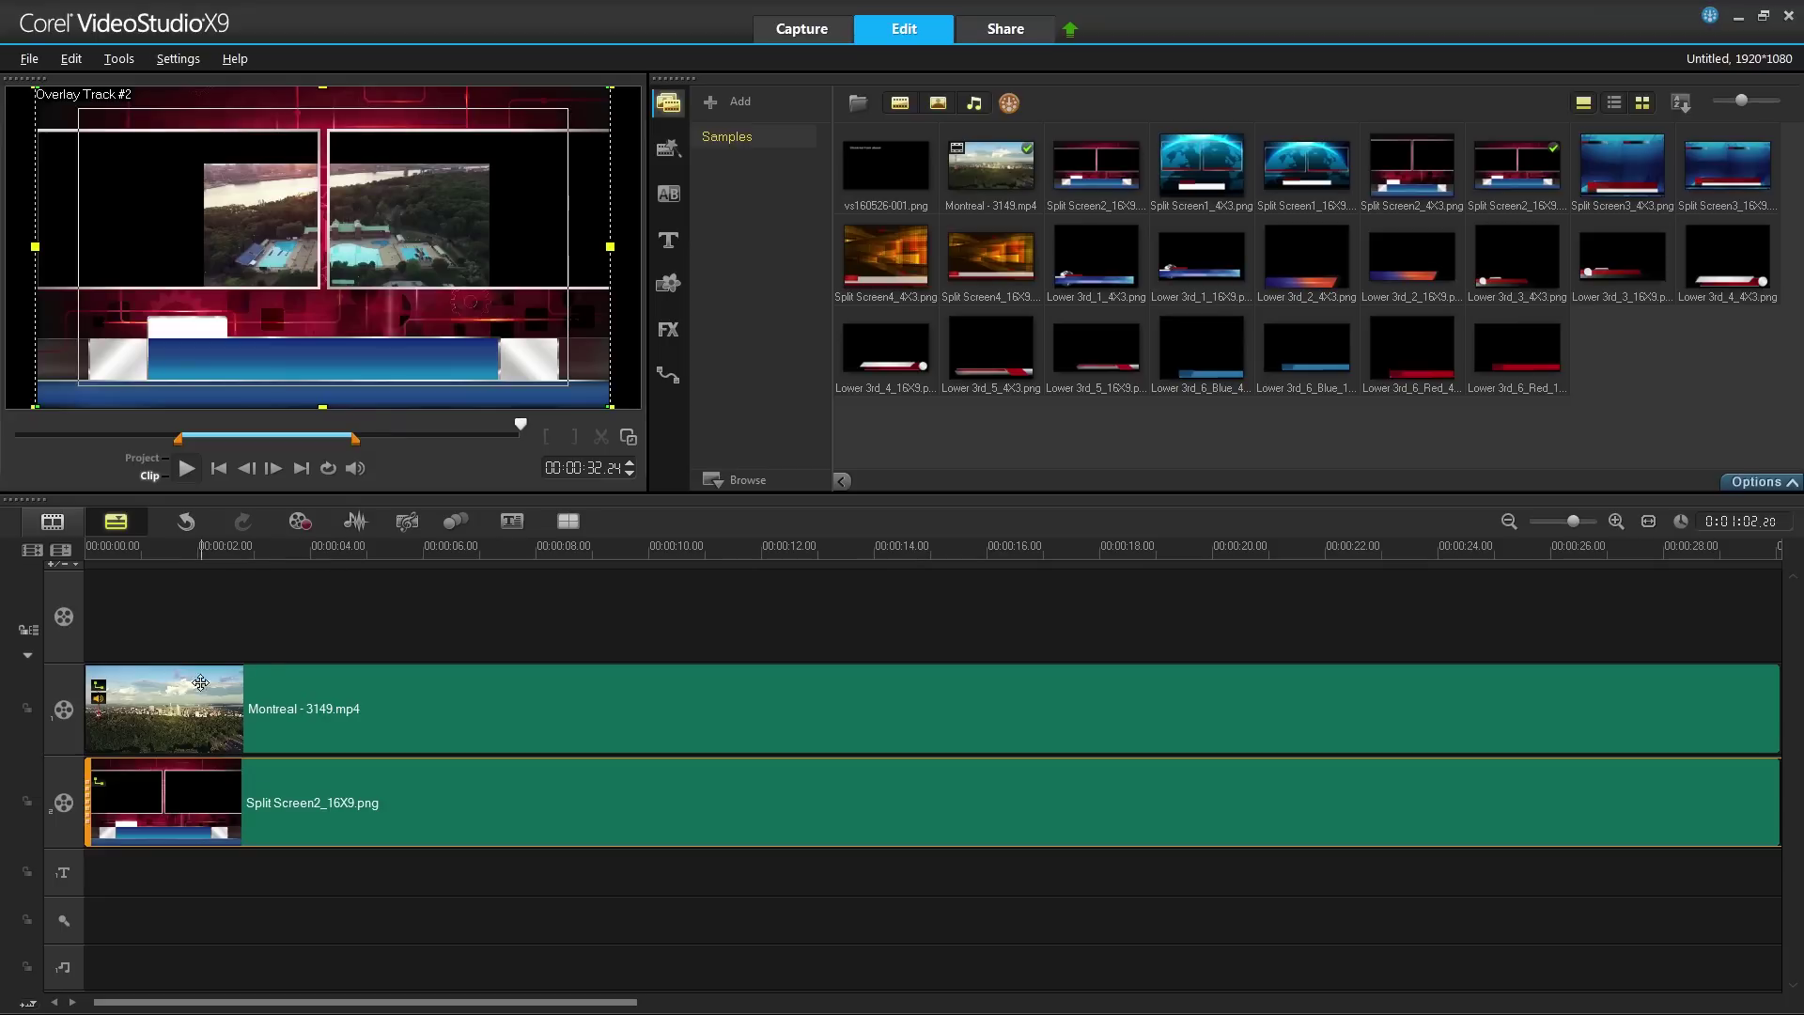
# - Move the Montreal overlay into the split screen's left window
pyautogui.click(166, 706)
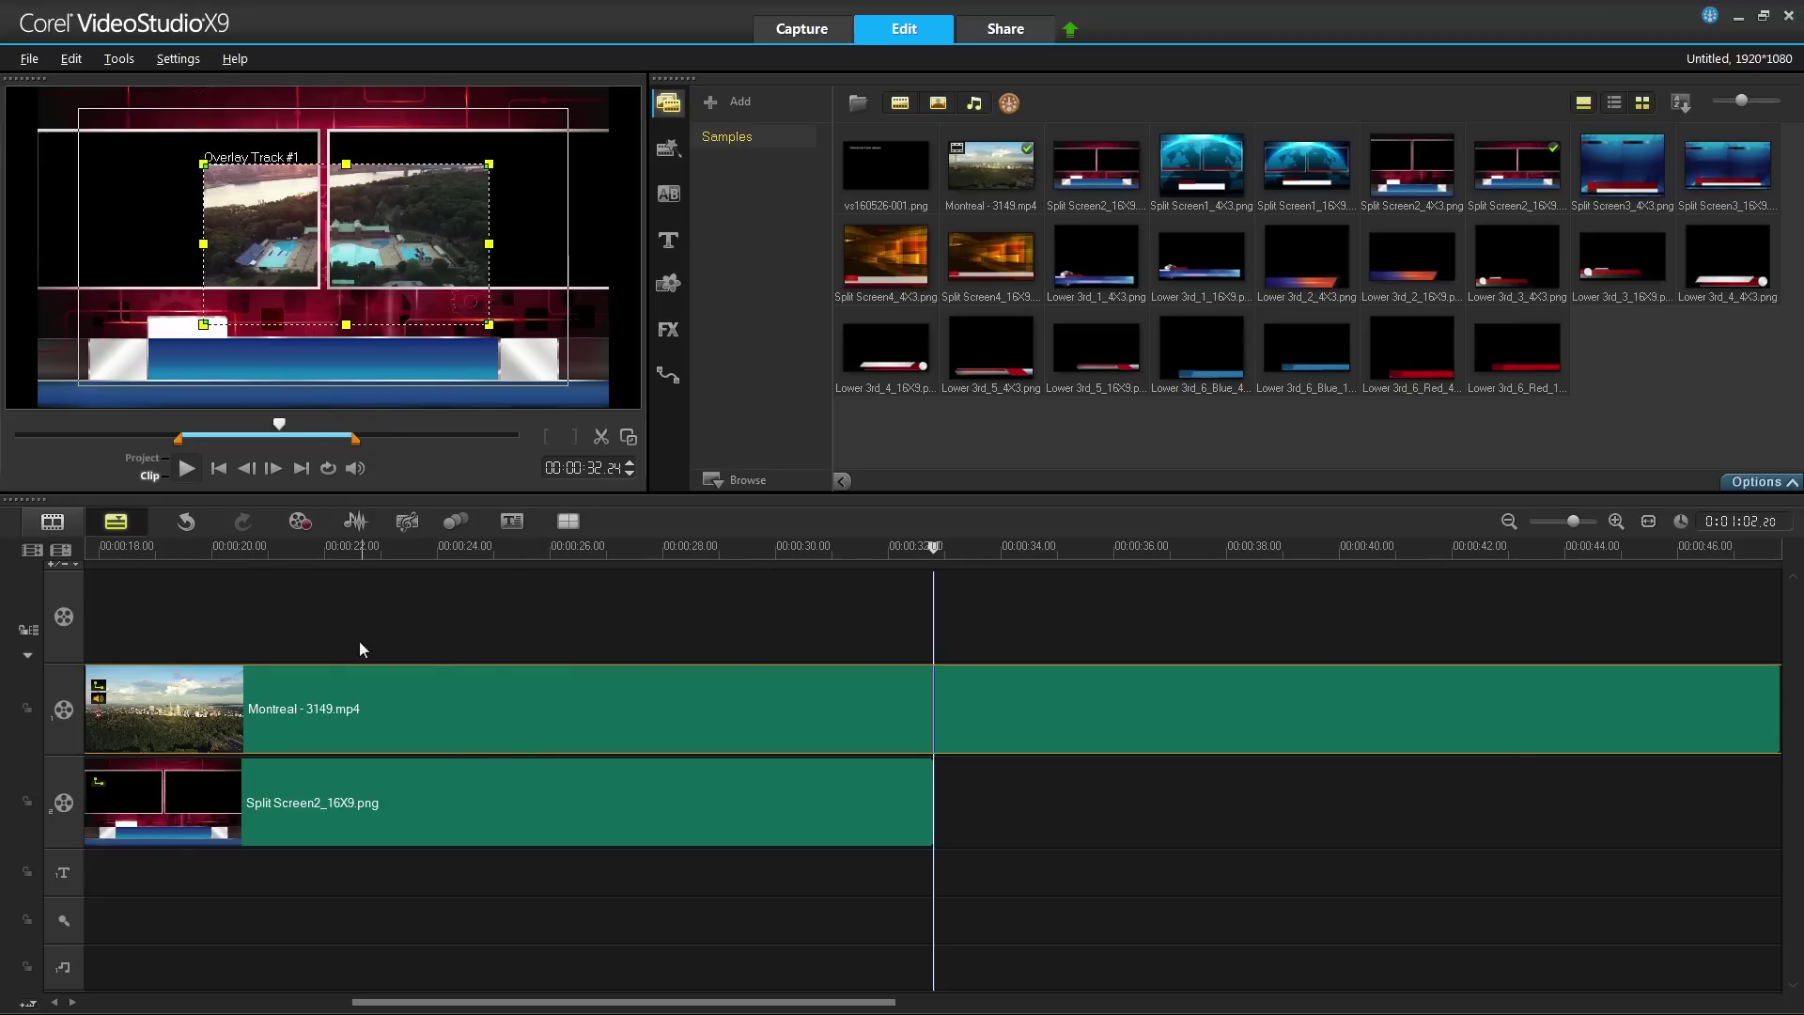
pyautogui.moveTo(283, 205); pyautogui.dragTo(233, 237)
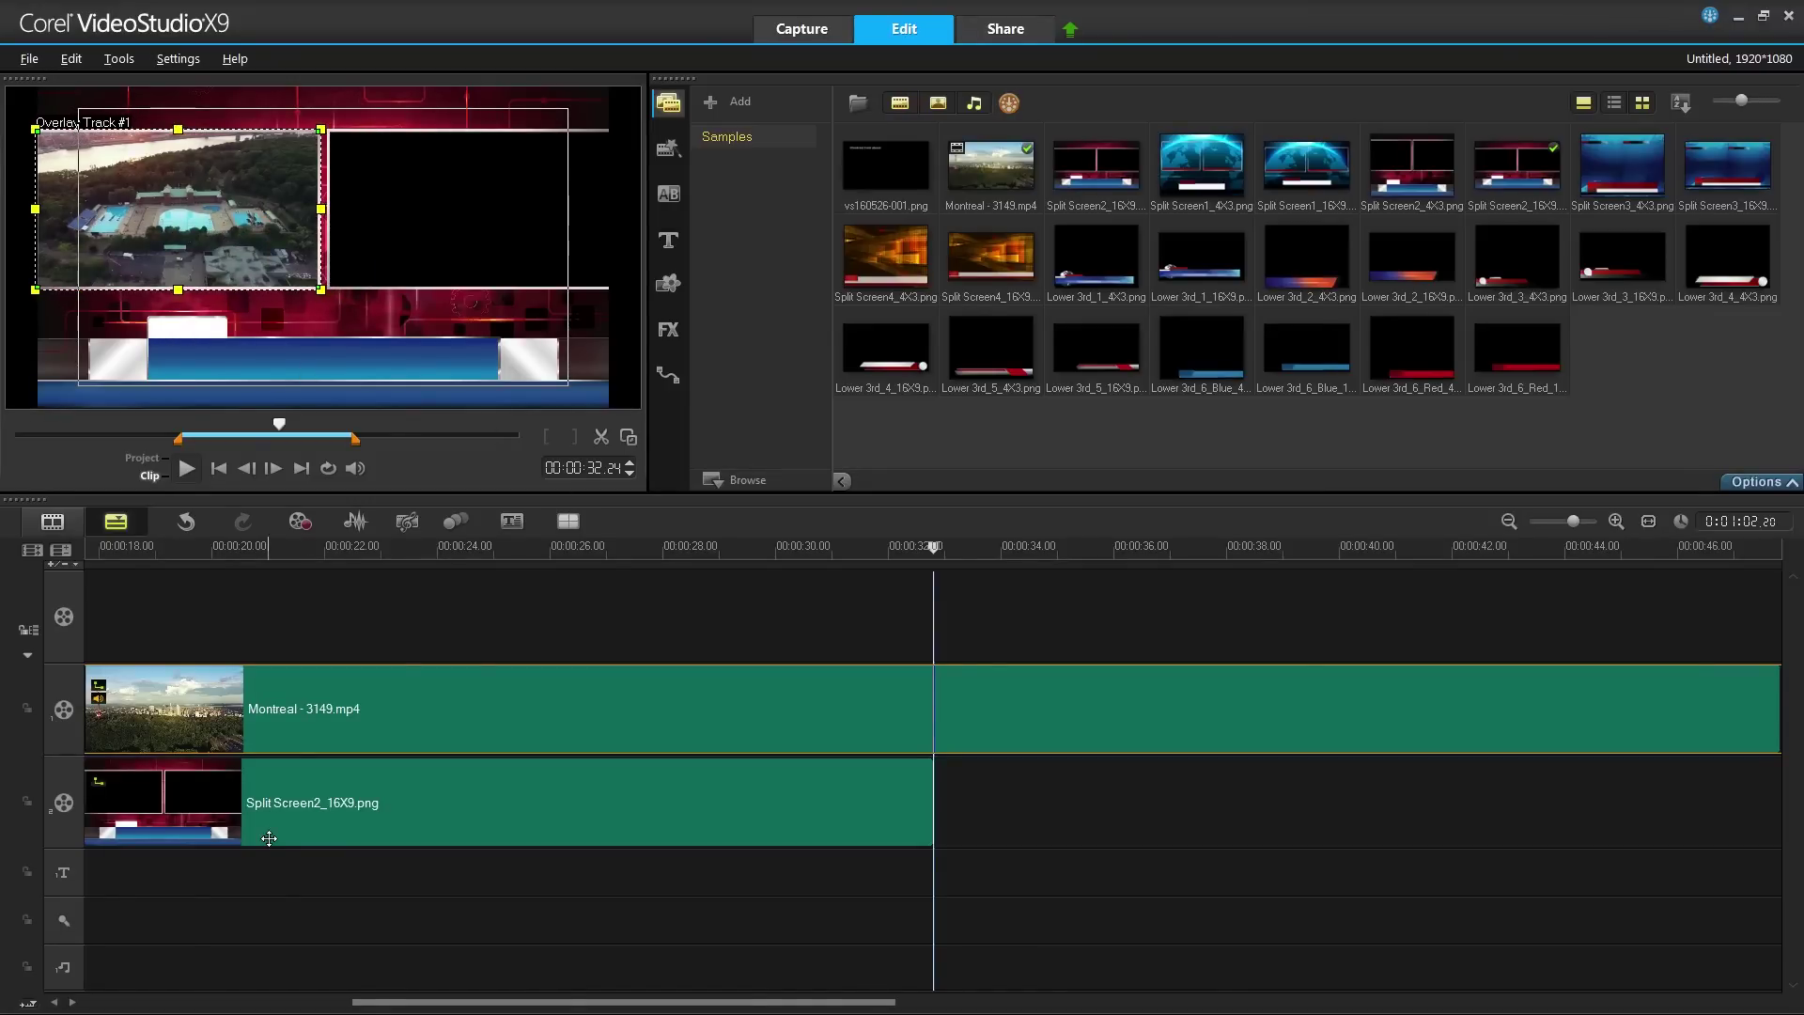
pyautogui.click(350, 806)
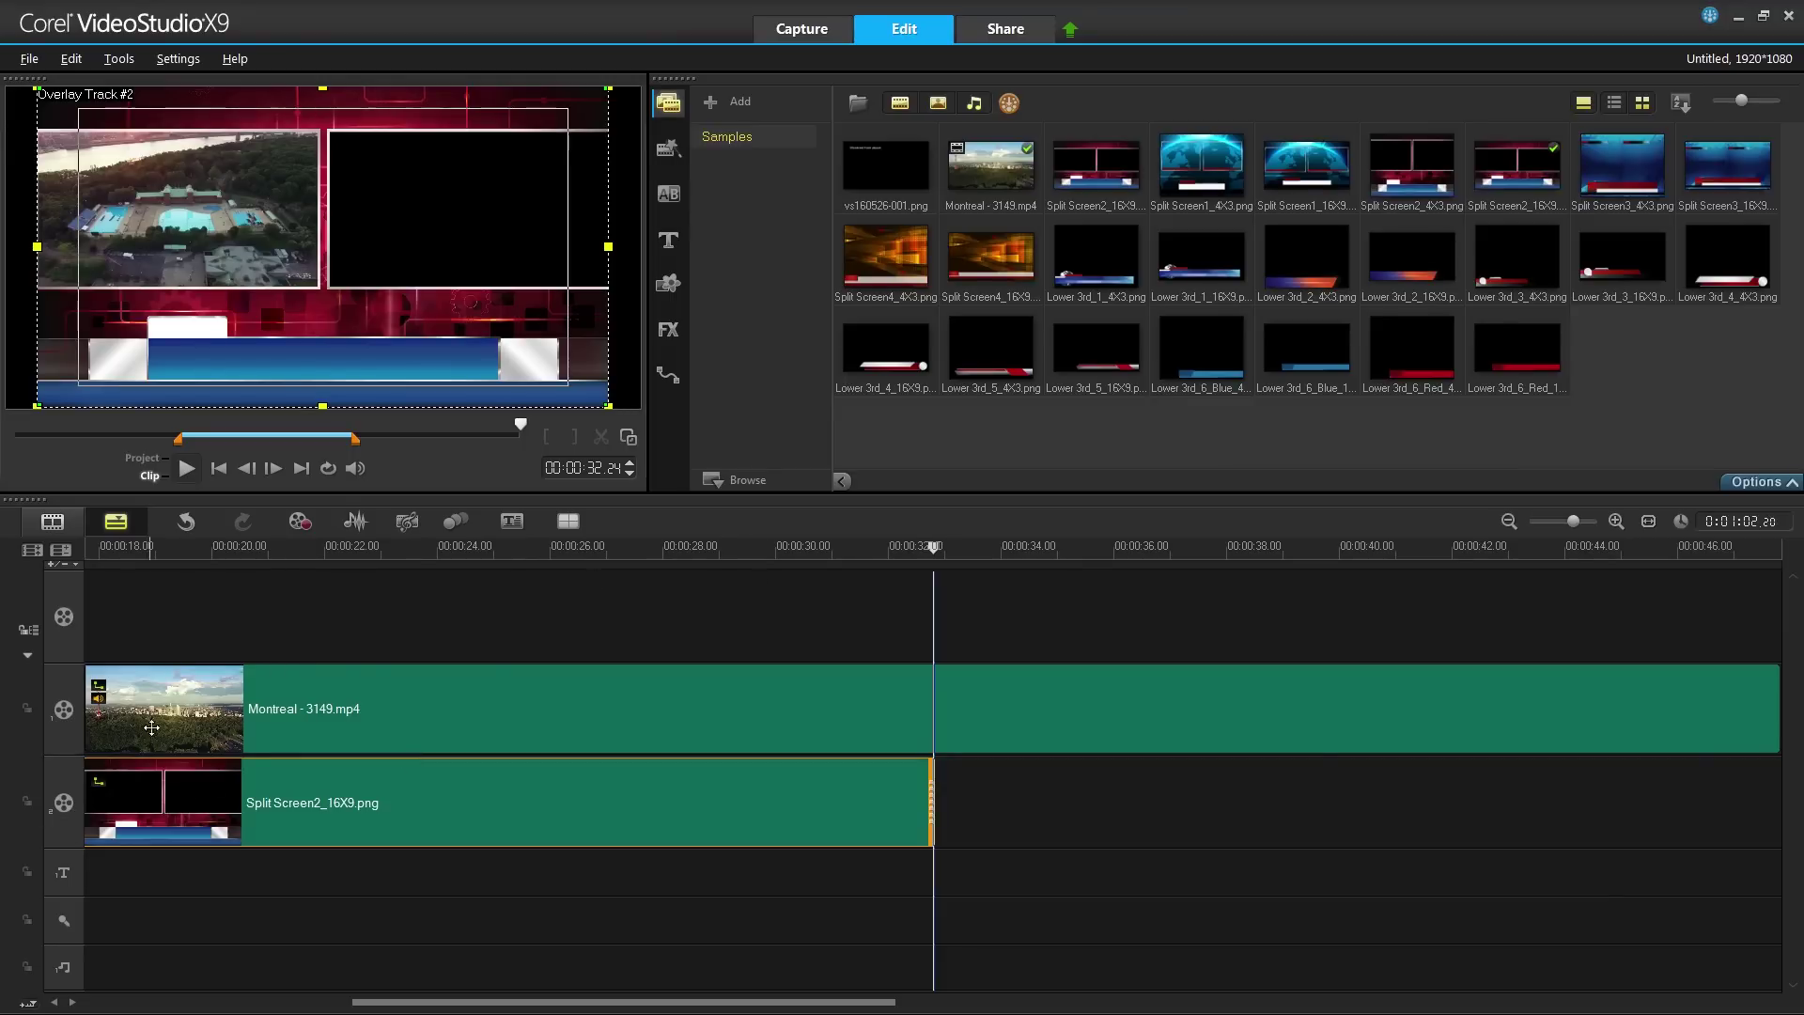
# - Insert a track below, place a second Montreal - 3149.mp4 in the right window, and play back
pyautogui.rightClick(62, 710)
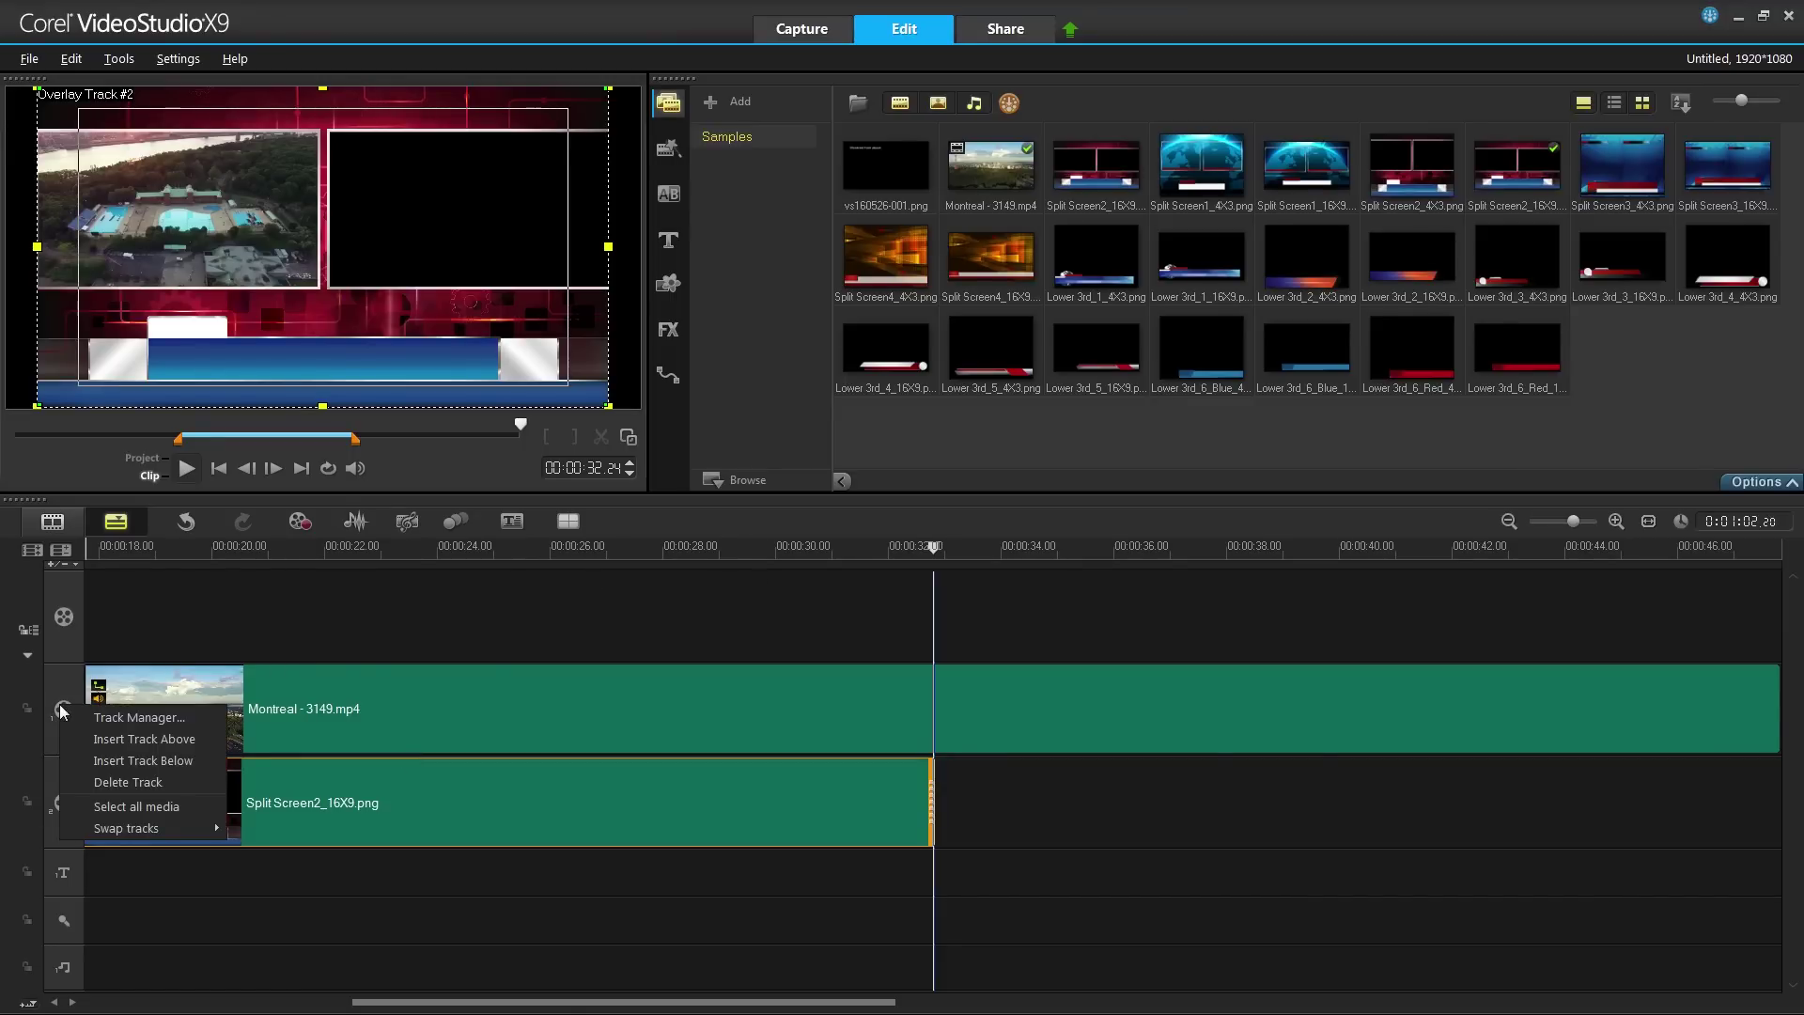
pyautogui.click(142, 760)
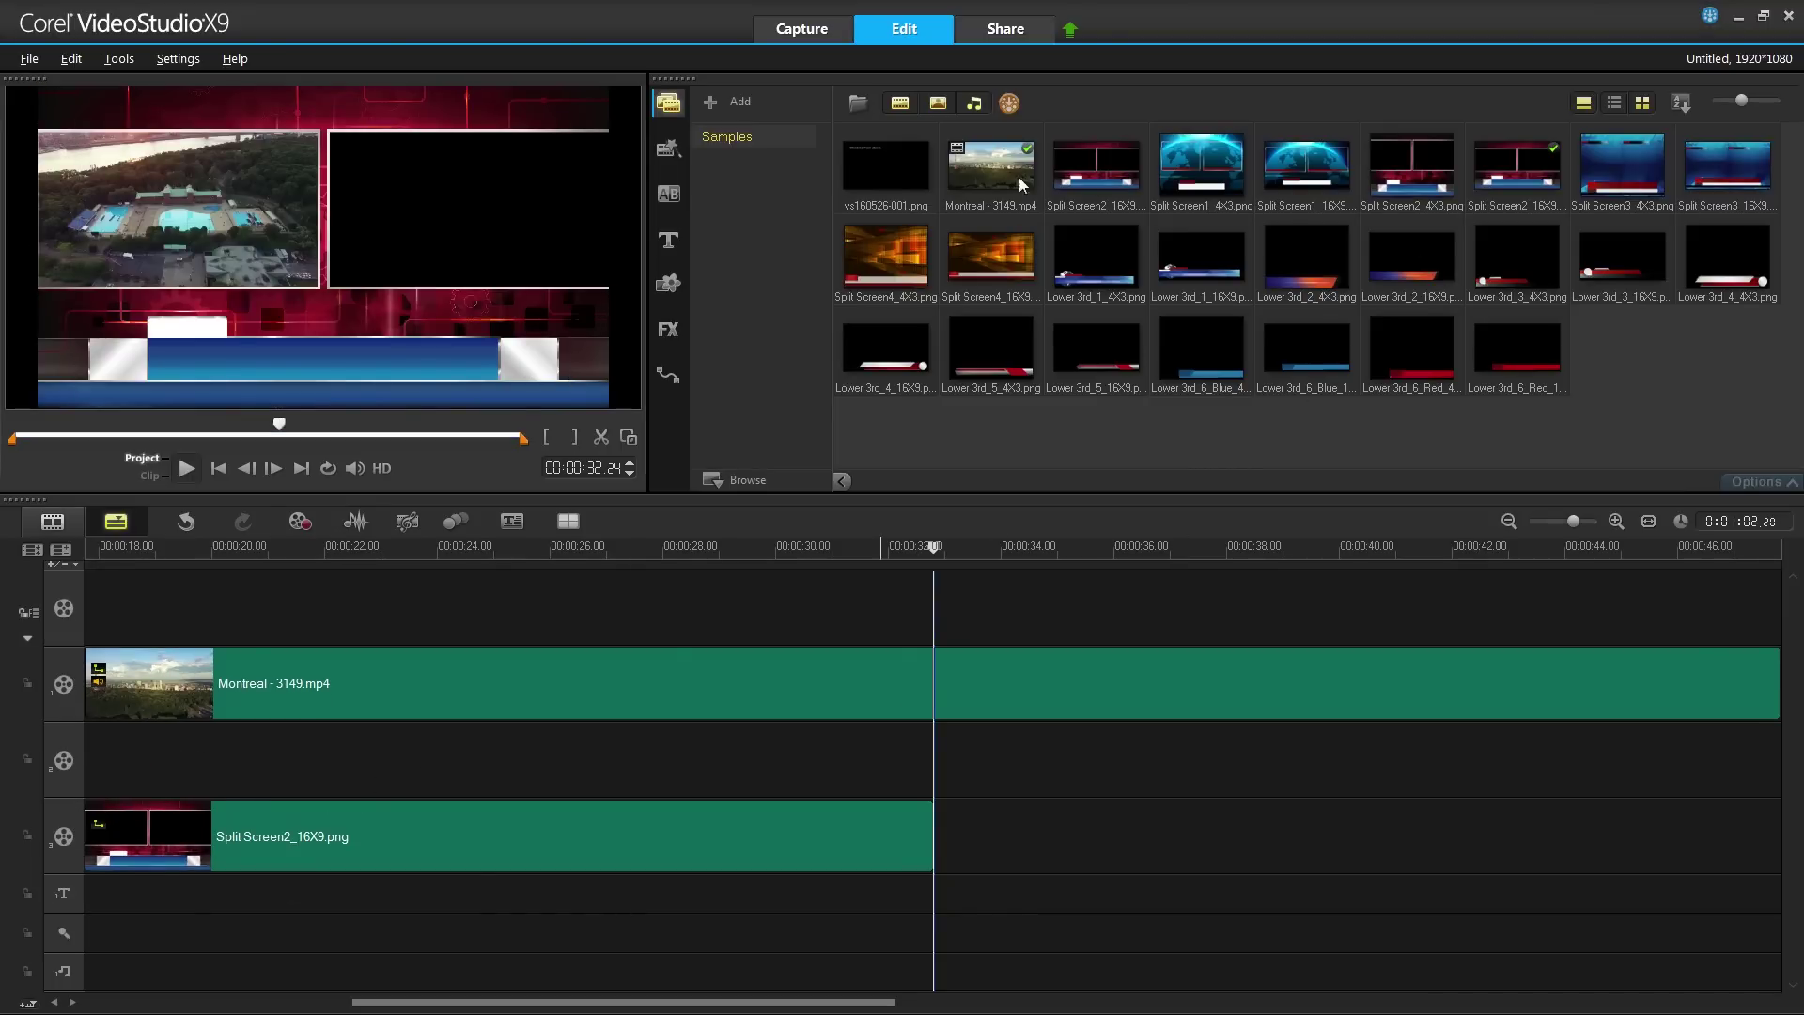
pyautogui.moveTo(1023, 185); pyautogui.dragTo(292, 719)
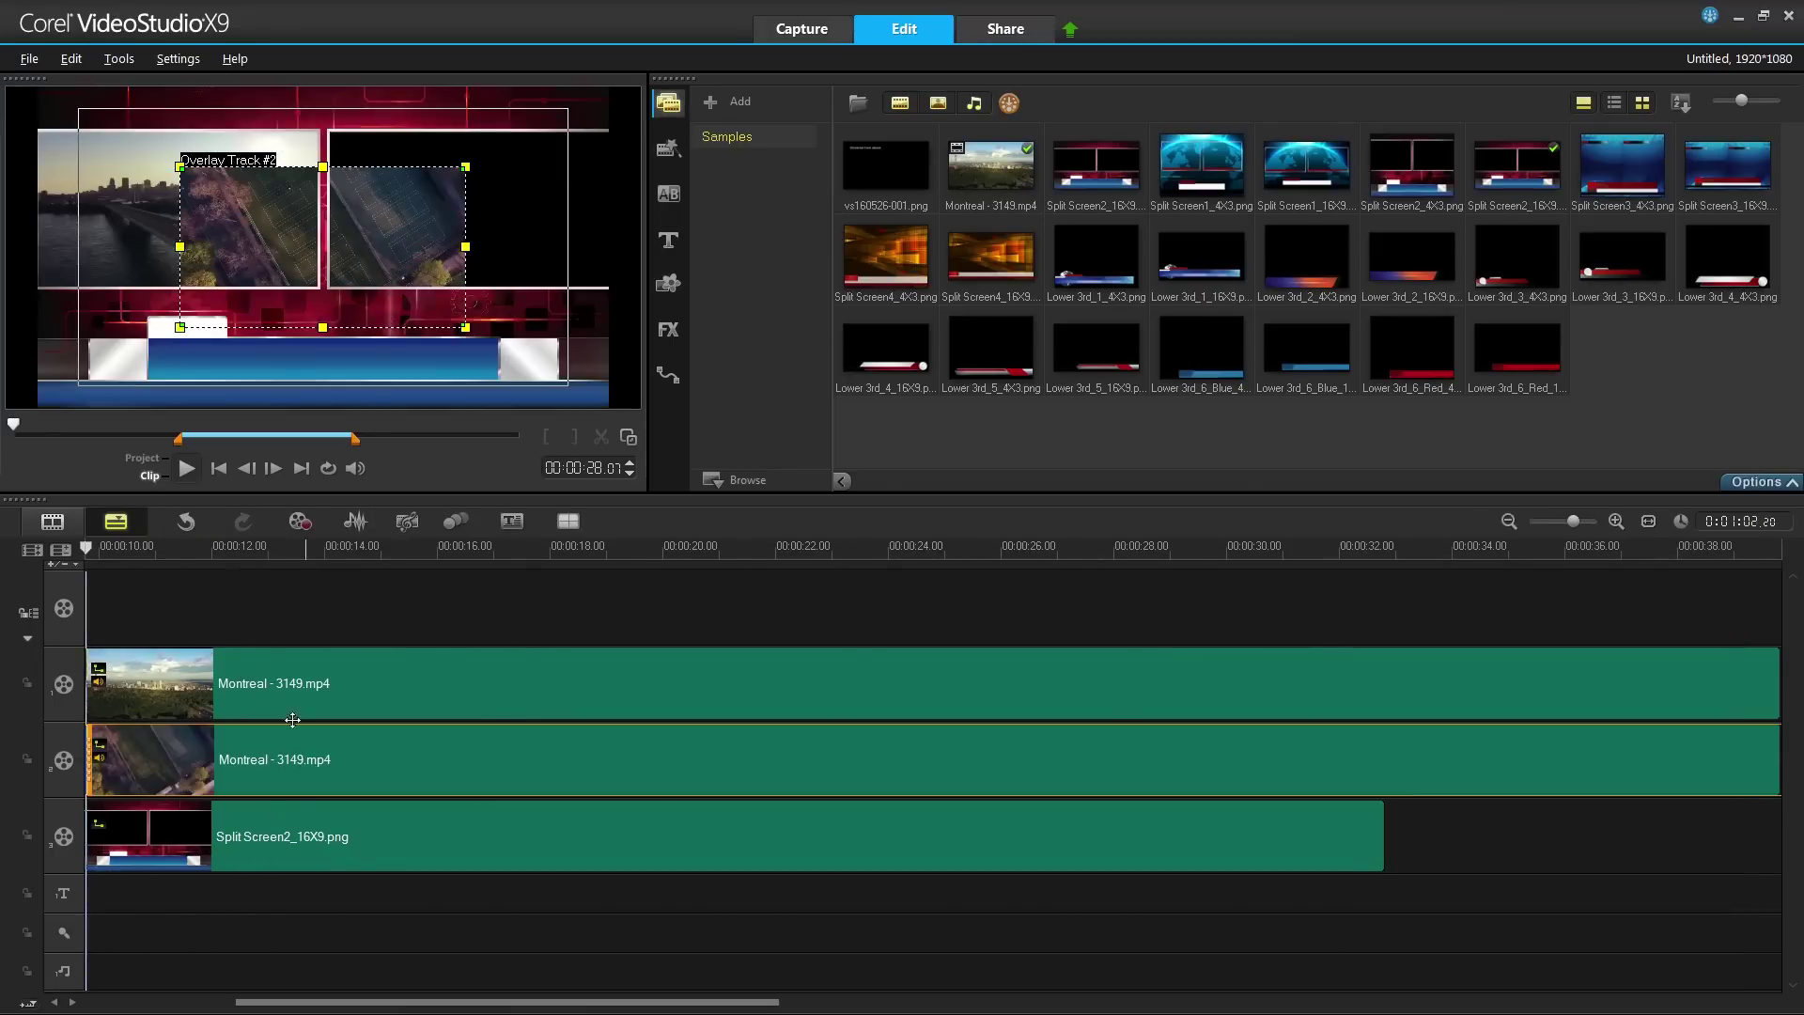
pyautogui.moveTo(358, 250); pyautogui.dragTo(504, 213)
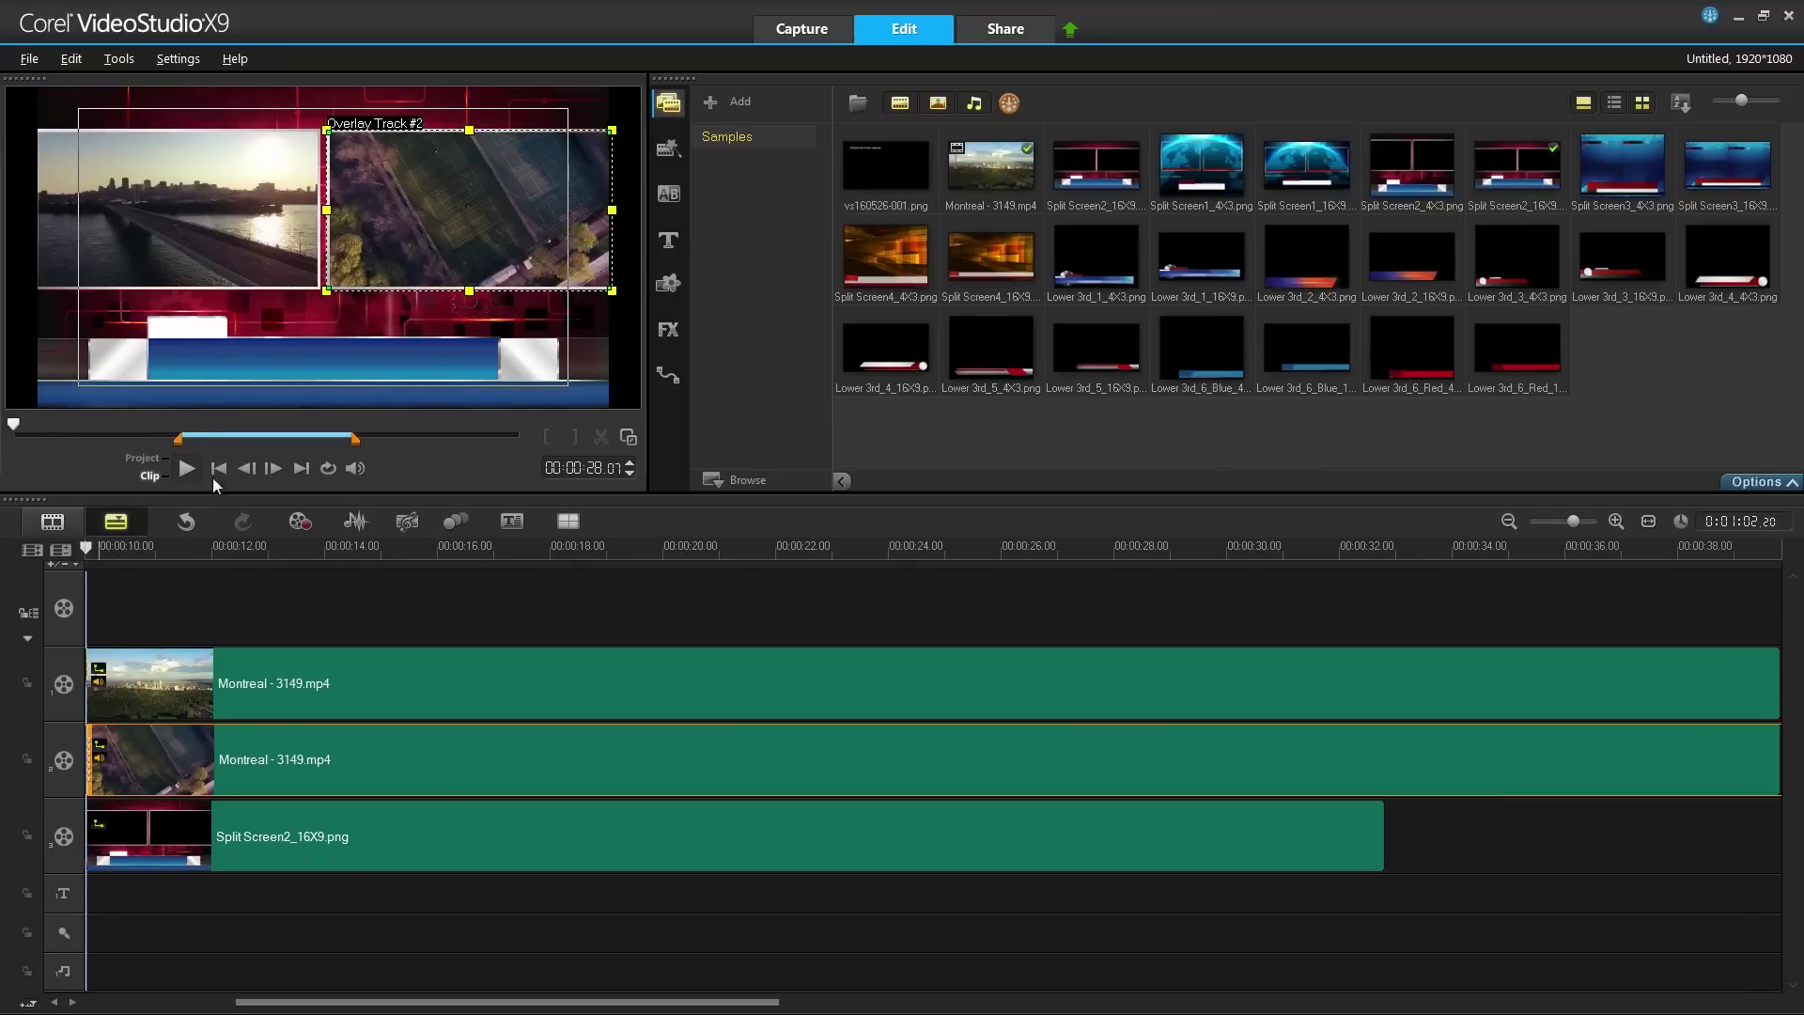
pyautogui.press('space')
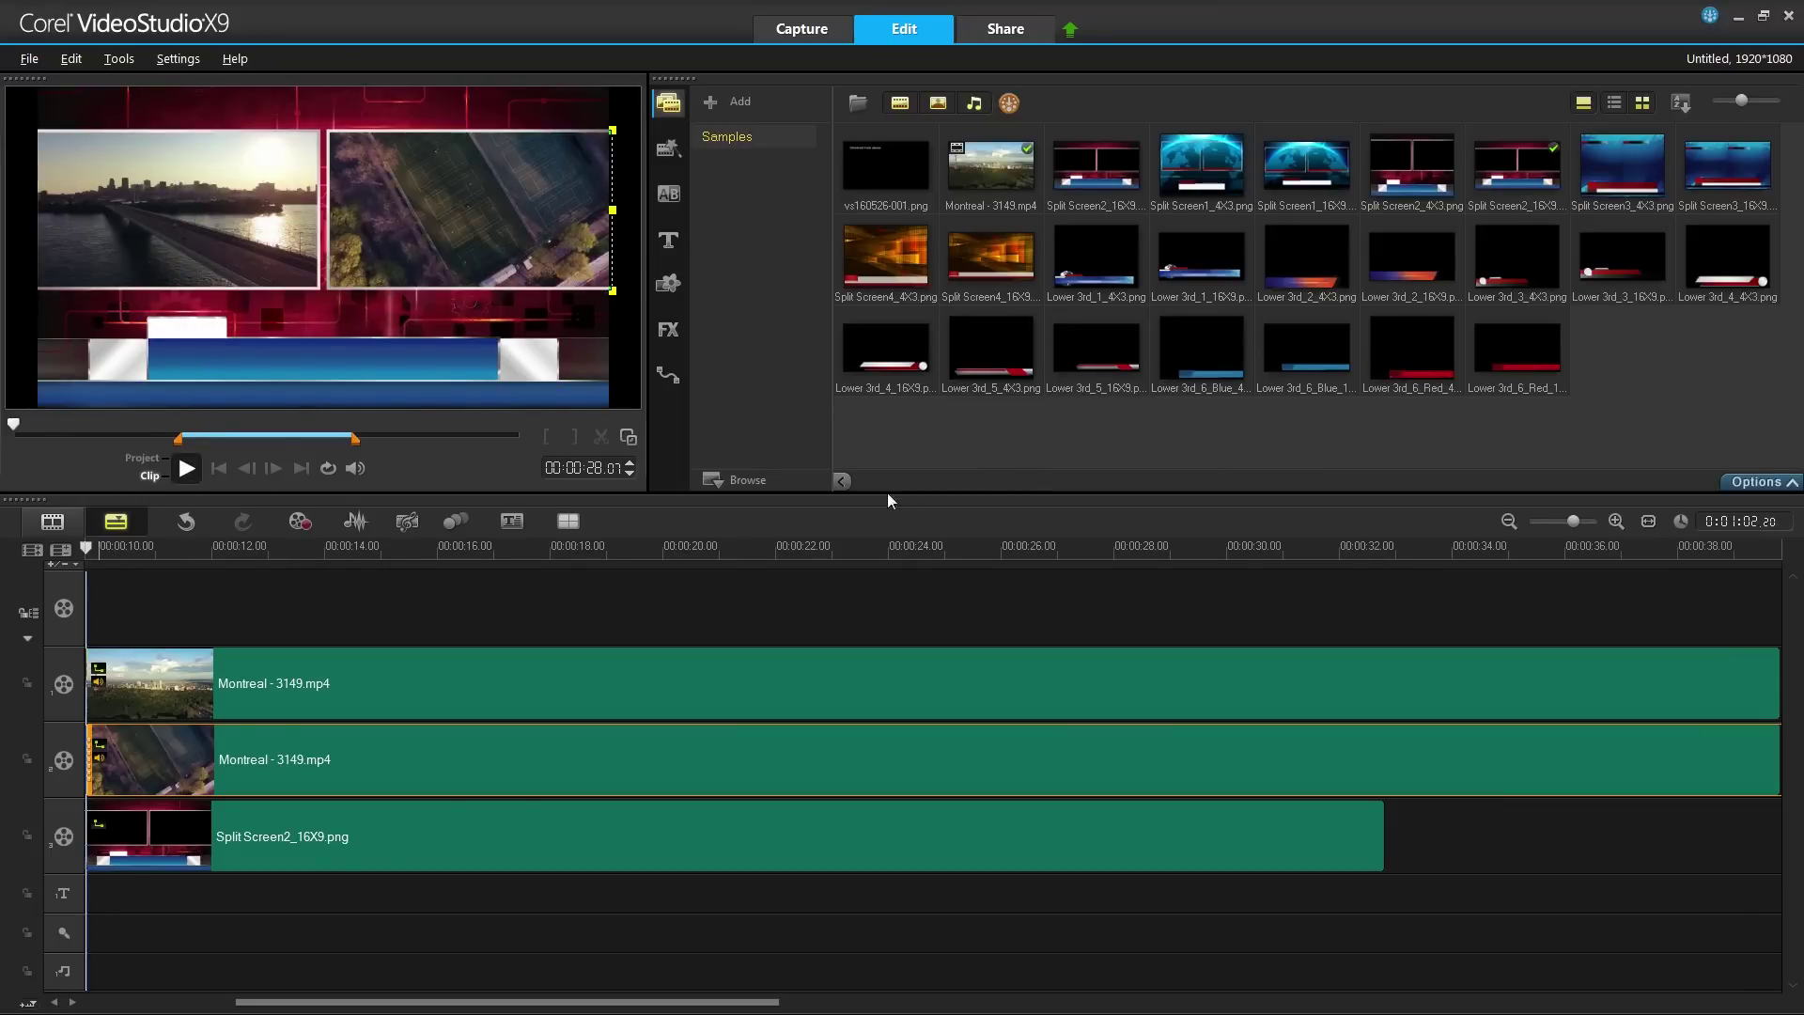